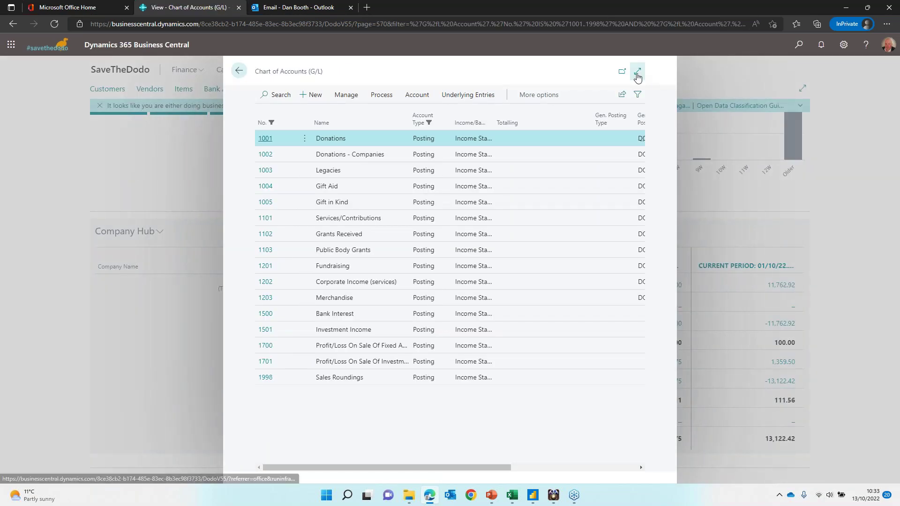
Step: Export the income accounts list to Excel and open Chart of Accounts (G_L).xlsx
click(638, 72)
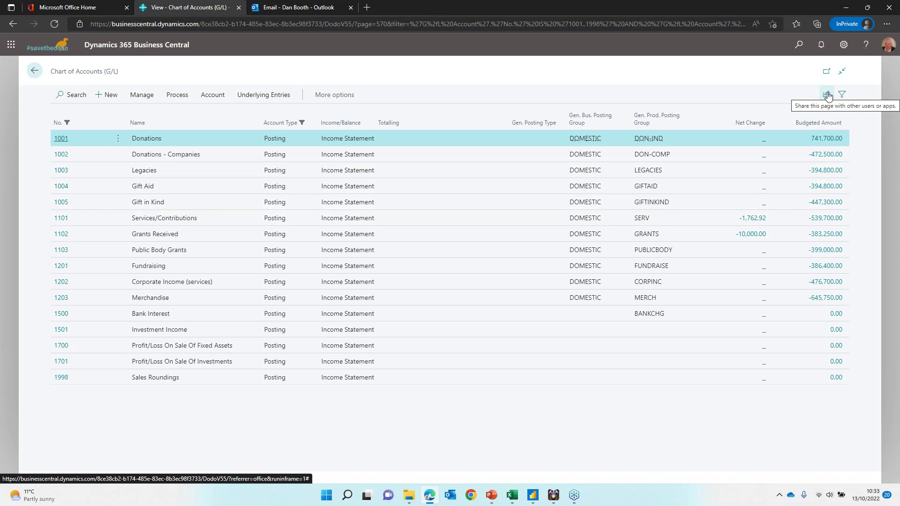
click(828, 96)
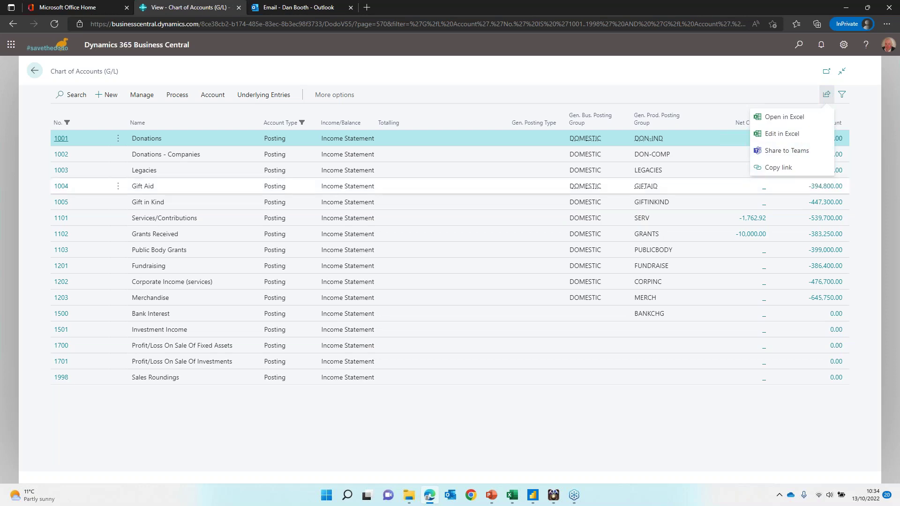
click(797, 118)
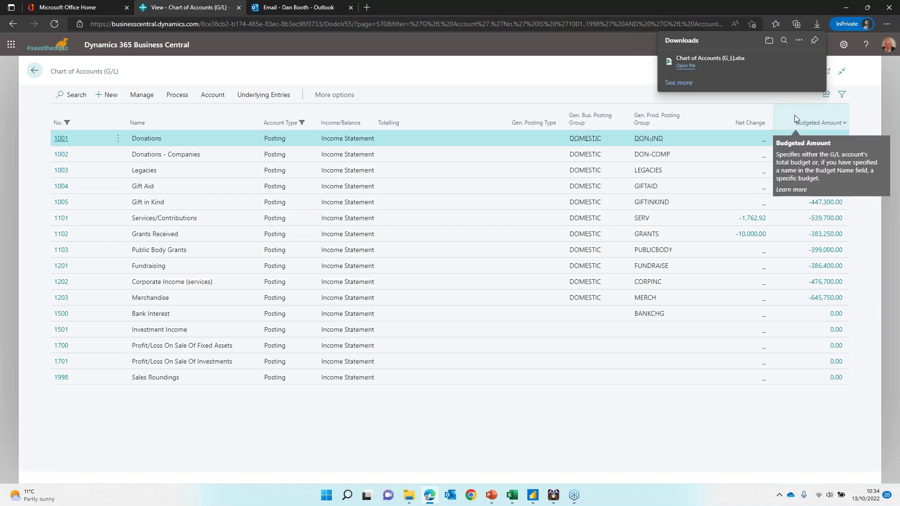
click(684, 65)
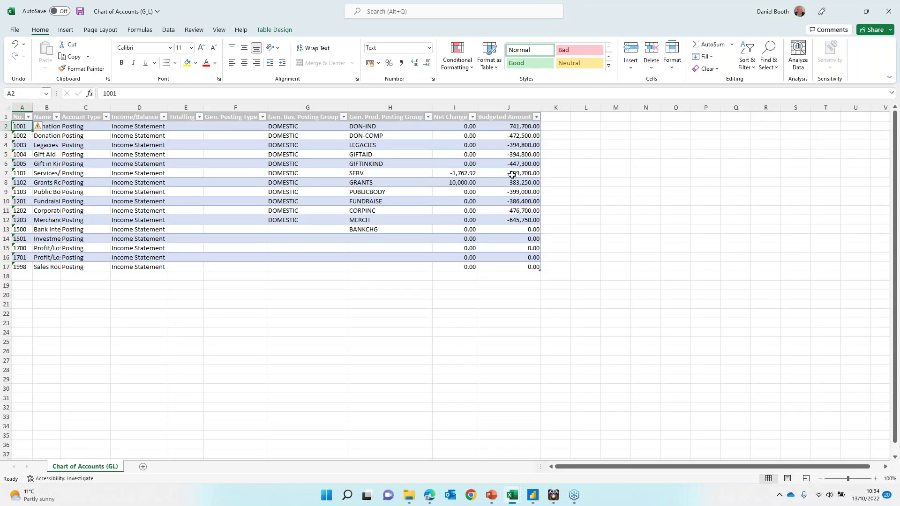
Step: Check account 1101's Budgeted Amount in the workbook, close Excel, and return to the browser
click(513, 174)
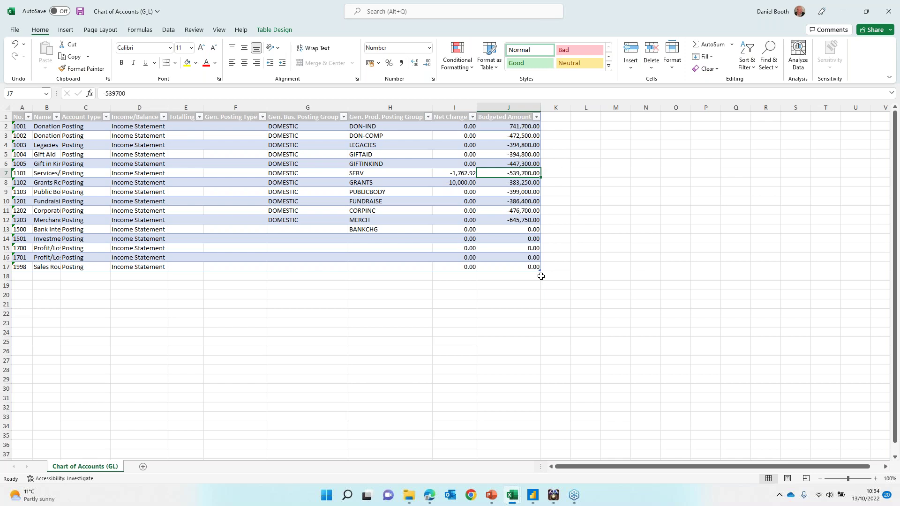
click(889, 11)
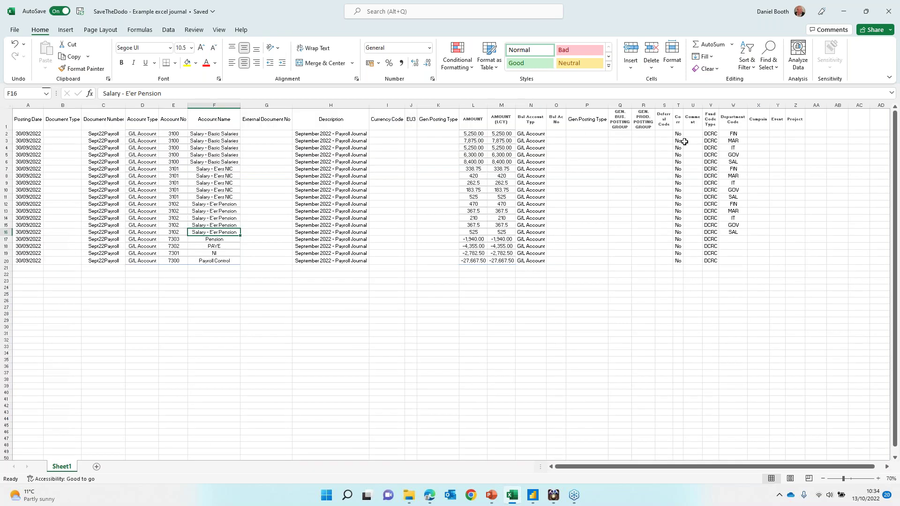
key(alt+Tab)
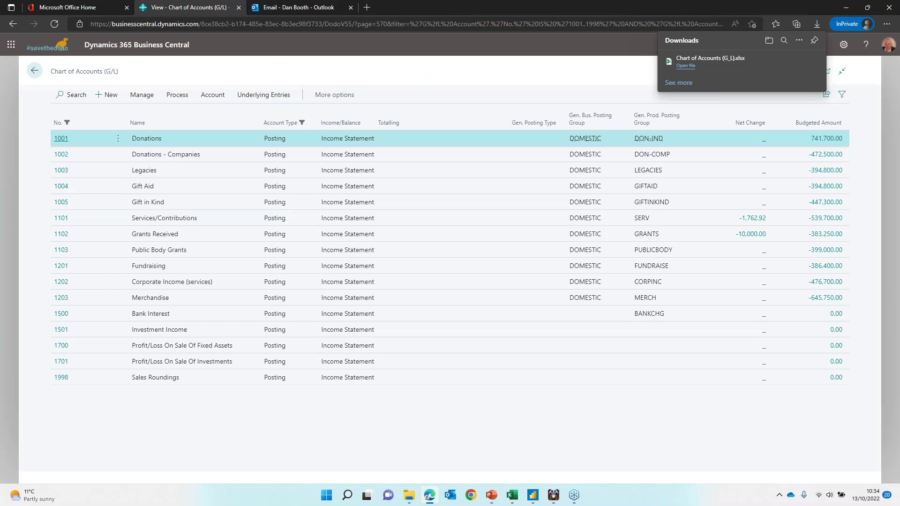
Step: Dismiss the downloads list and go back to the SaveTheDodo role centre
click(816, 23)
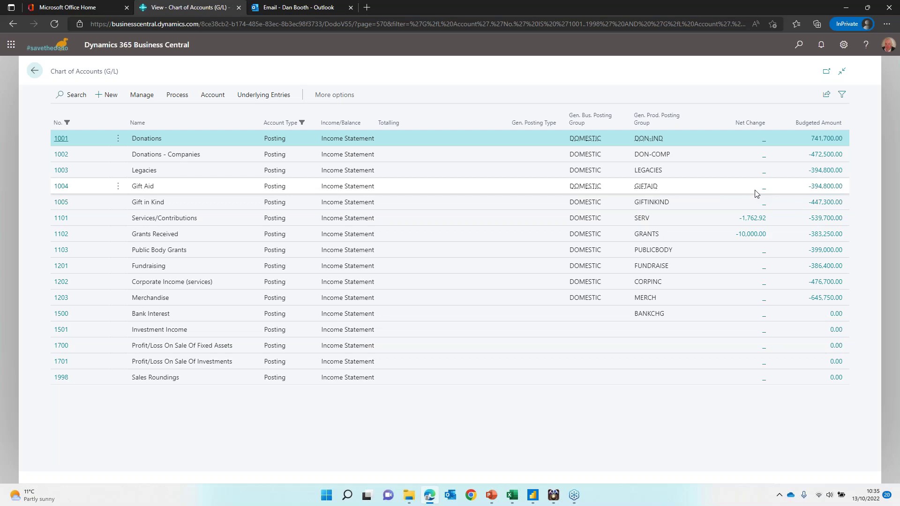
click(35, 71)
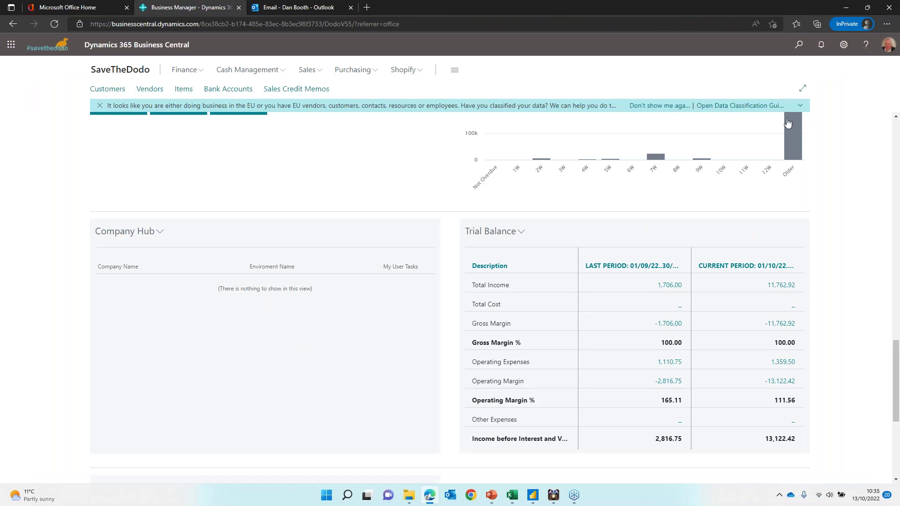
scroll(719, 232, down, 3)
scroll(720, 229, up, 10)
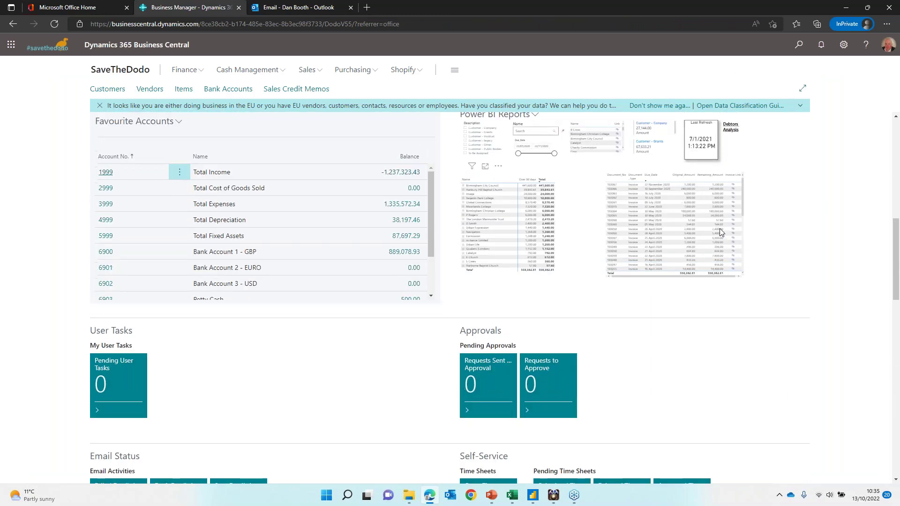
Step: Search 'chart of account' and open the full Chart of Accounts, browsing the expense accounts
click(802, 53)
text(cha)
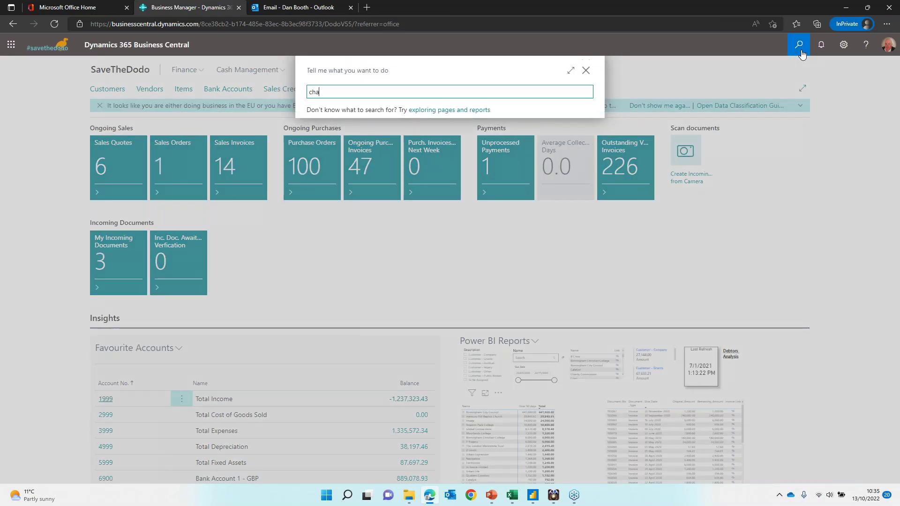
text(rt of account)
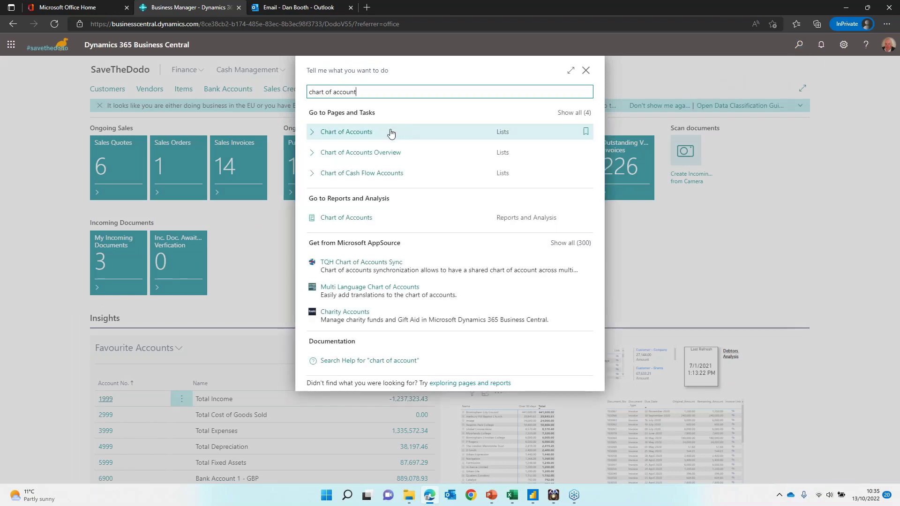
click(368, 140)
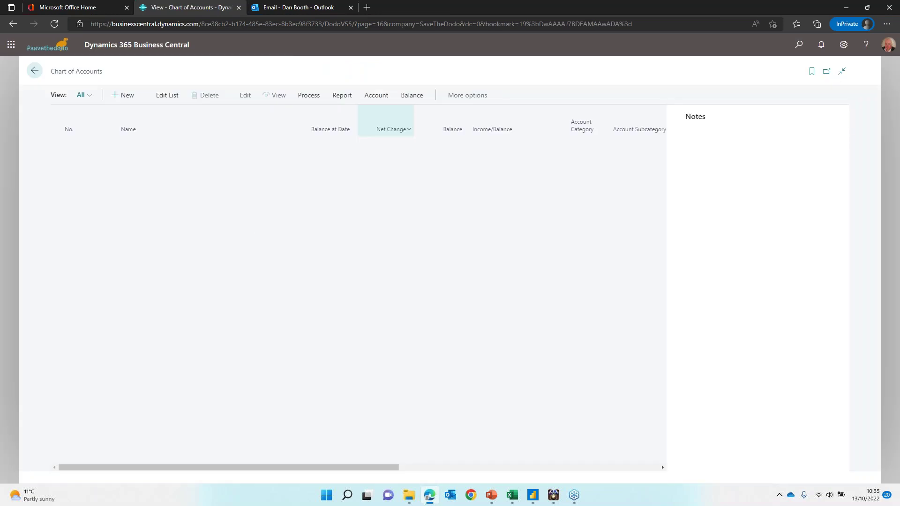
scroll(242, 303, down, 7)
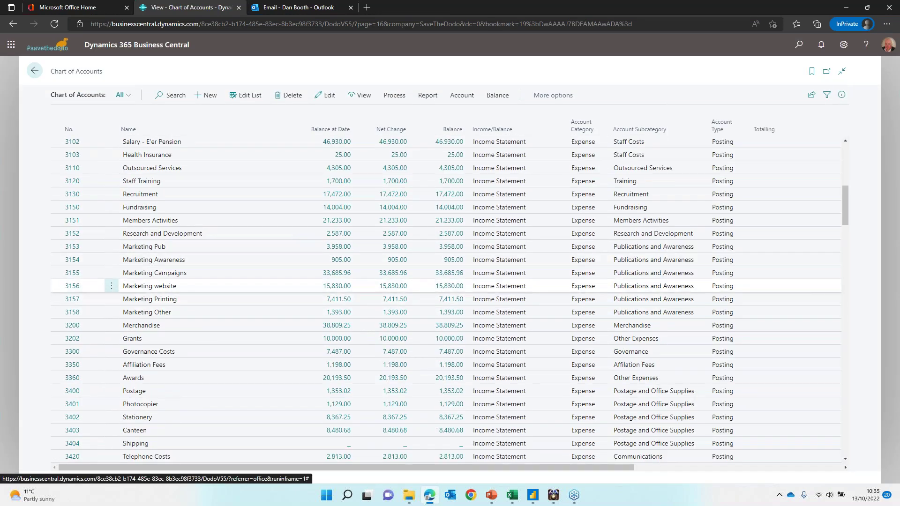
scroll(98, 215, up, 1)
scroll(98, 215, up, 3)
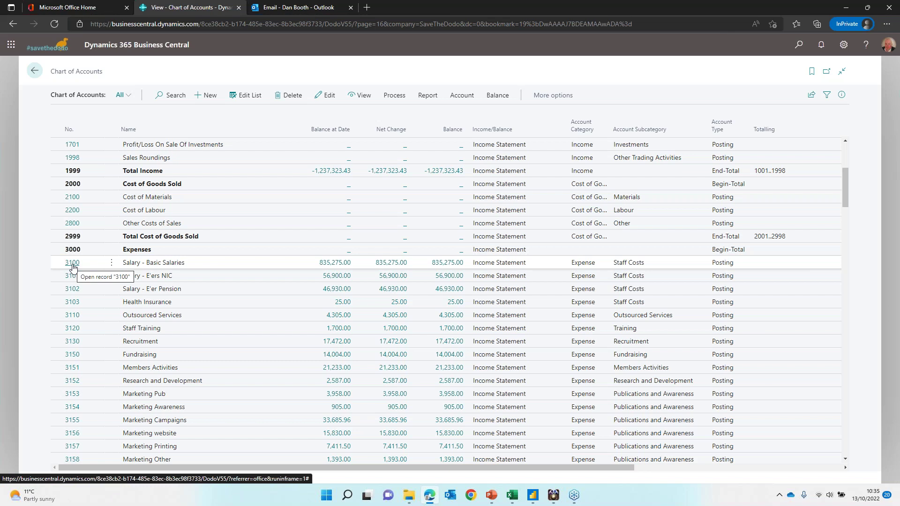
click(72, 263)
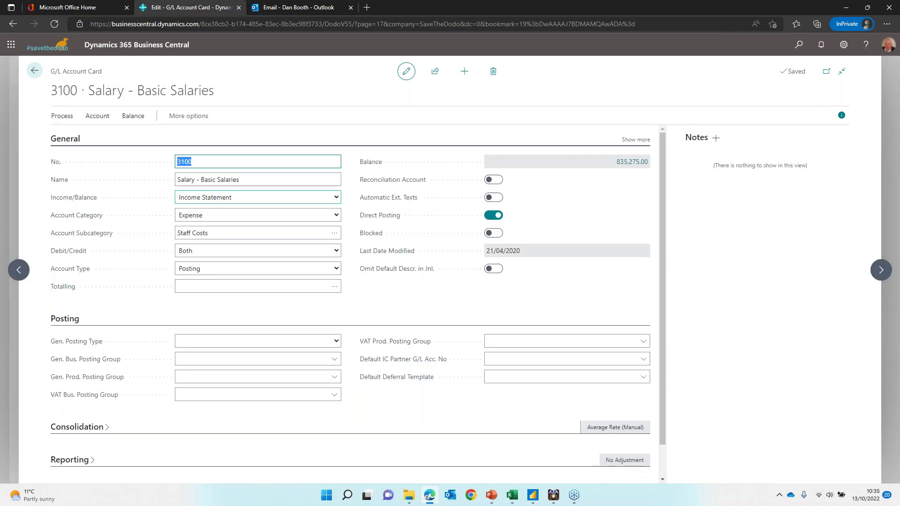
click(235, 197)
click(236, 198)
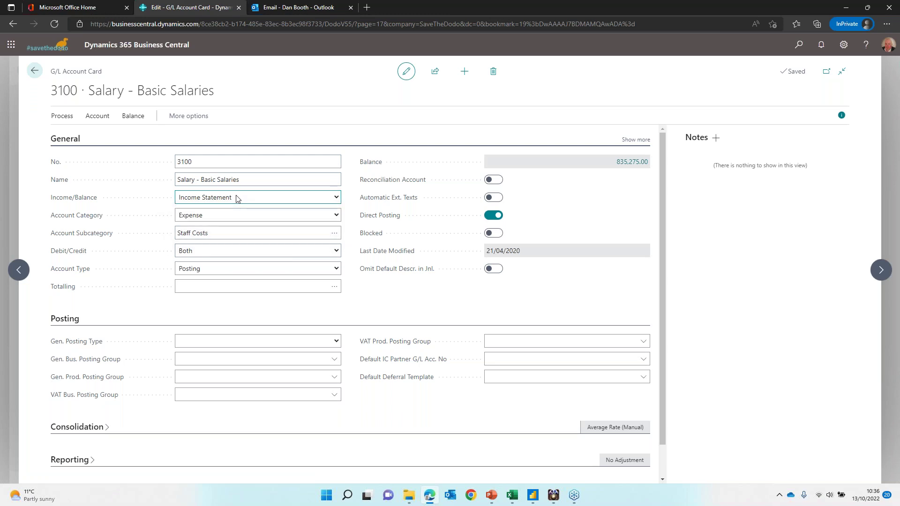
click(239, 217)
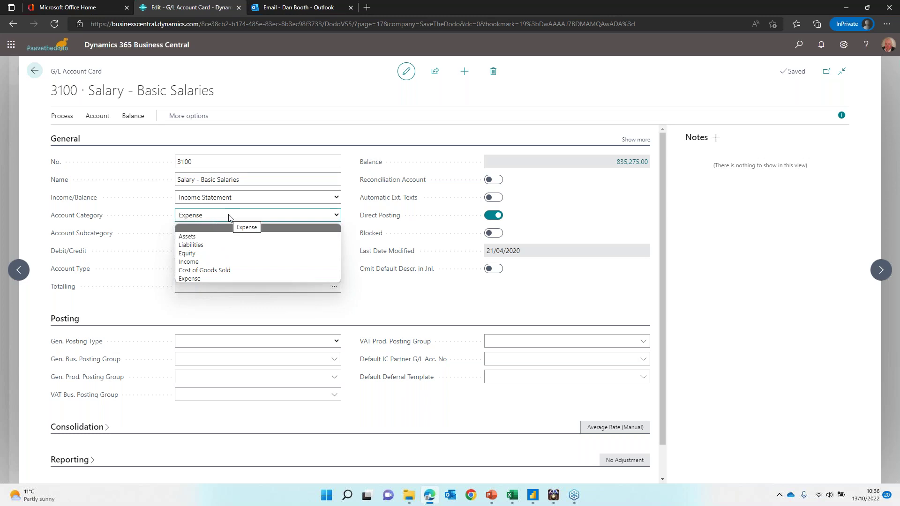
click(230, 217)
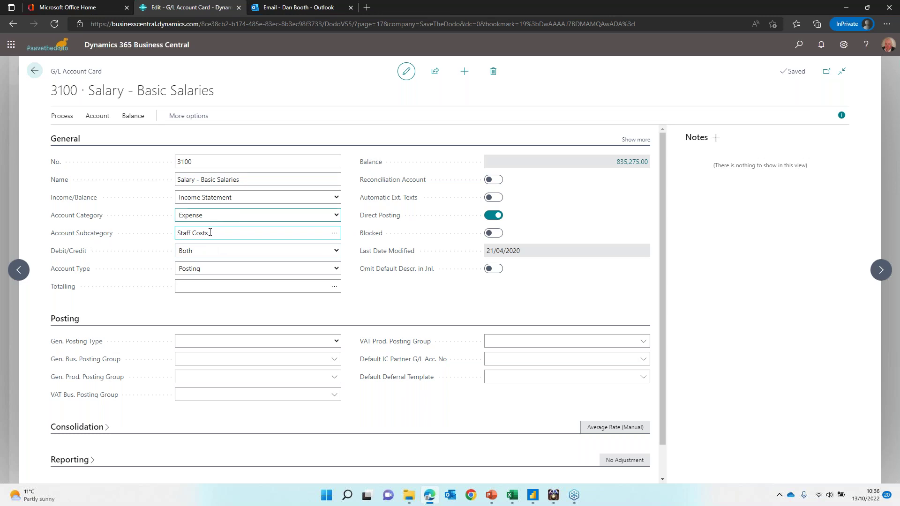
click(336, 235)
click(336, 234)
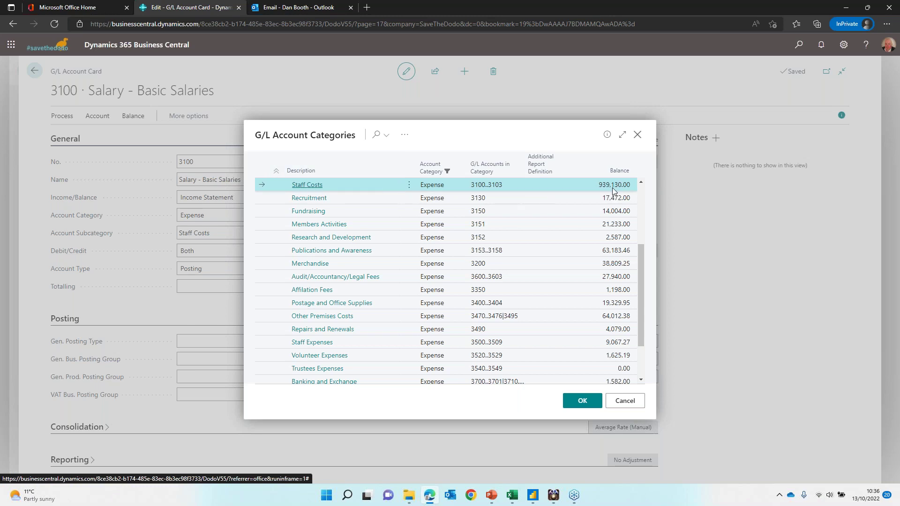
click(627, 401)
click(36, 71)
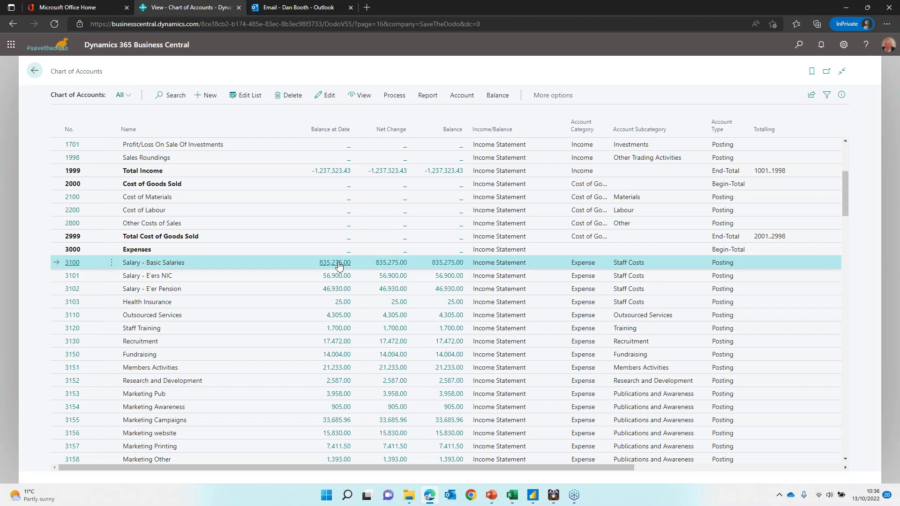
Step: Check 3103 Health Insurance's single 25.00 ledger entry and attachments, then return to the role centre
click(340, 302)
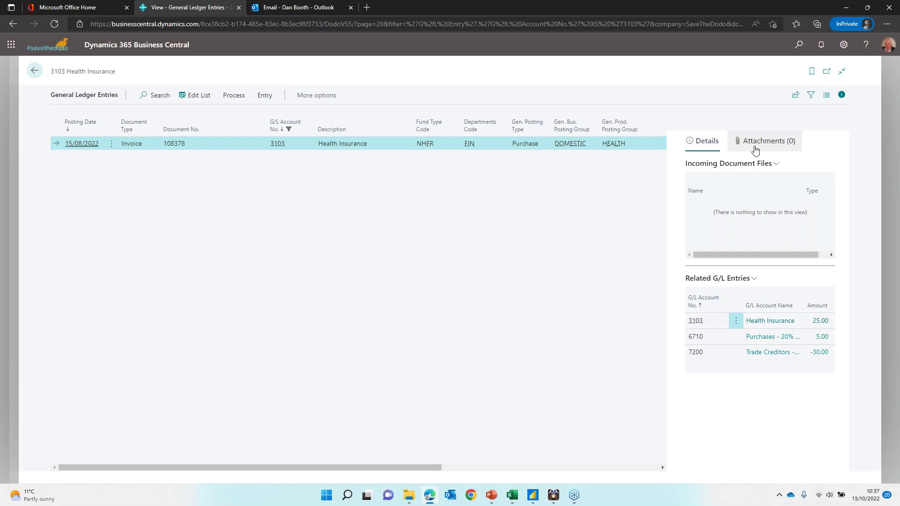
click(775, 143)
click(35, 74)
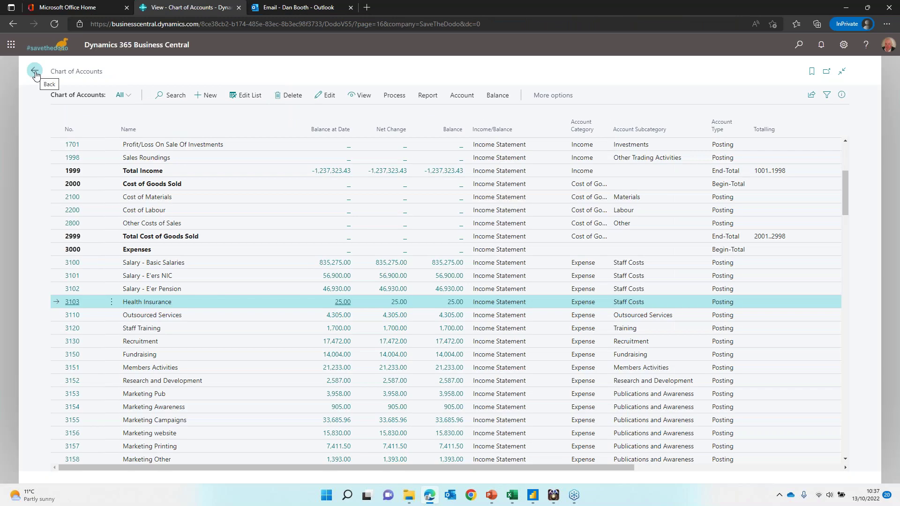
click(35, 74)
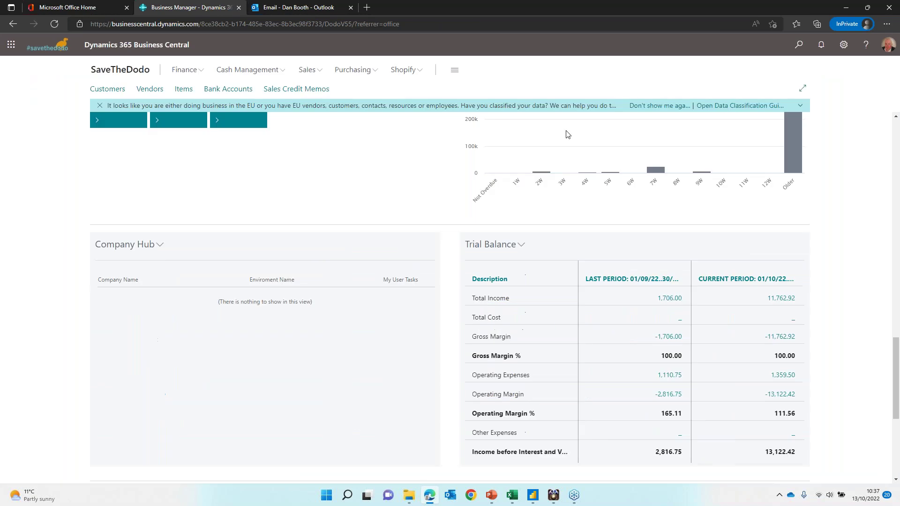
click(805, 49)
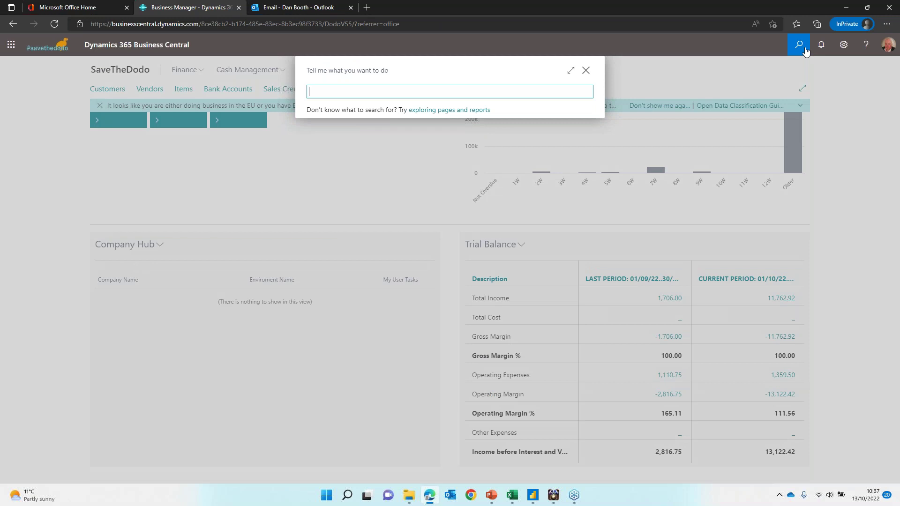
Step: Open Dimensions and review the FUND dimension's values, such as PFU Primary Fund - Unrestricted
text(dimensions)
click(396, 136)
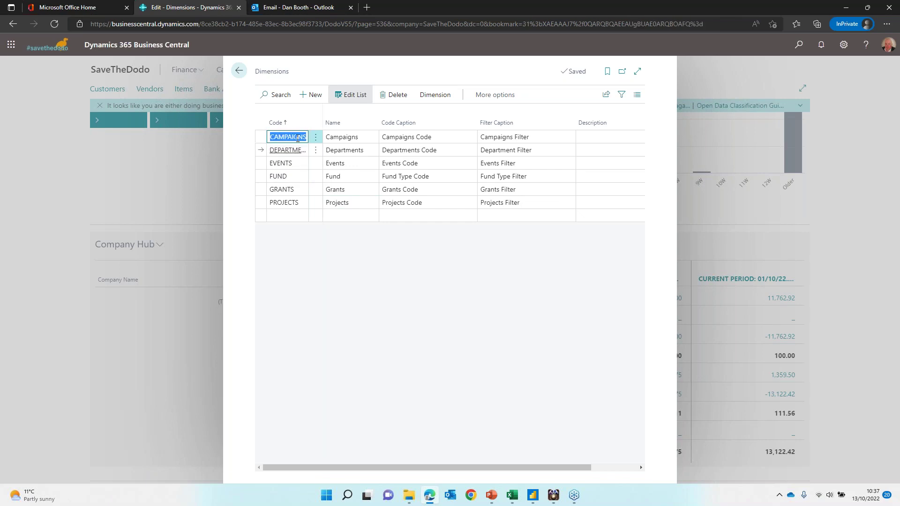
click(295, 164)
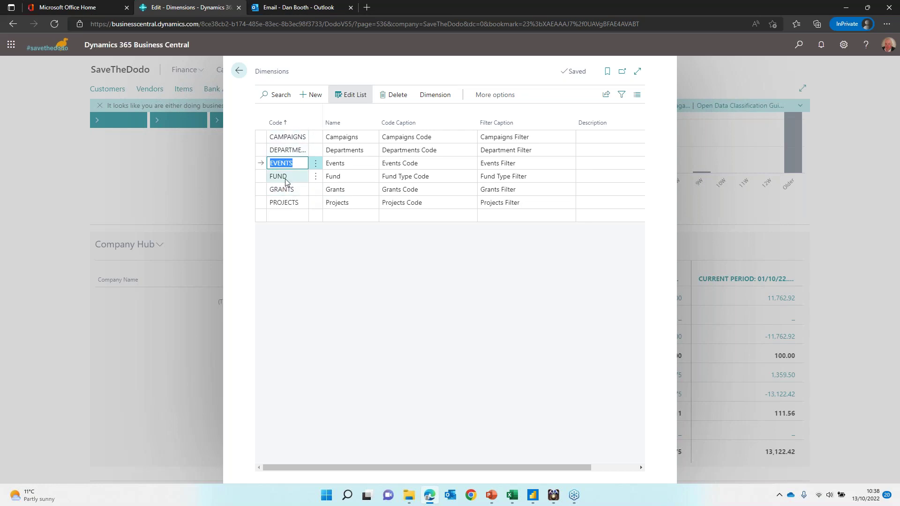
click(286, 182)
click(435, 95)
click(306, 115)
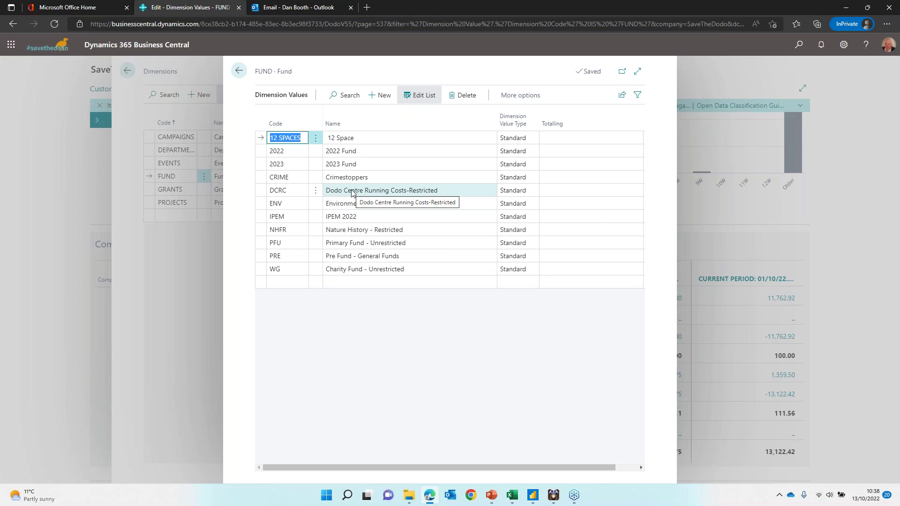
click(239, 70)
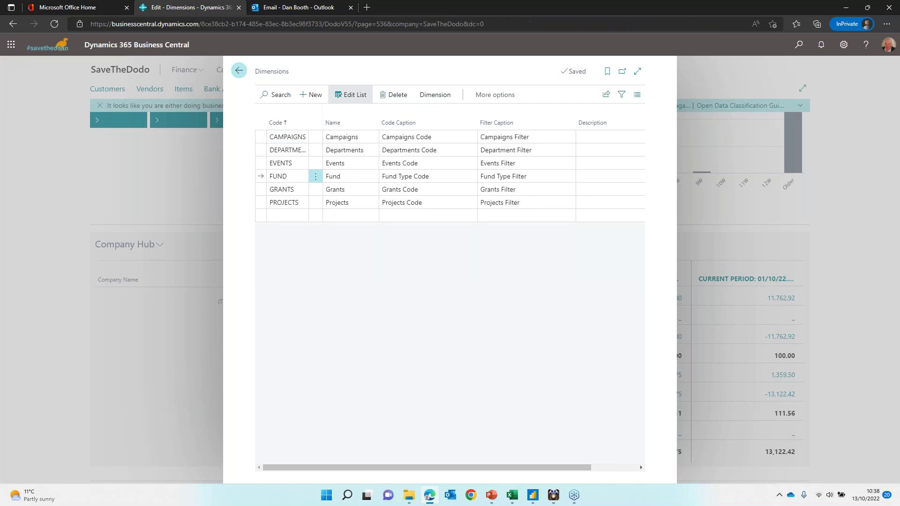
Step: Return to the role centre and open the Vendors list to browse vendor balances
click(241, 75)
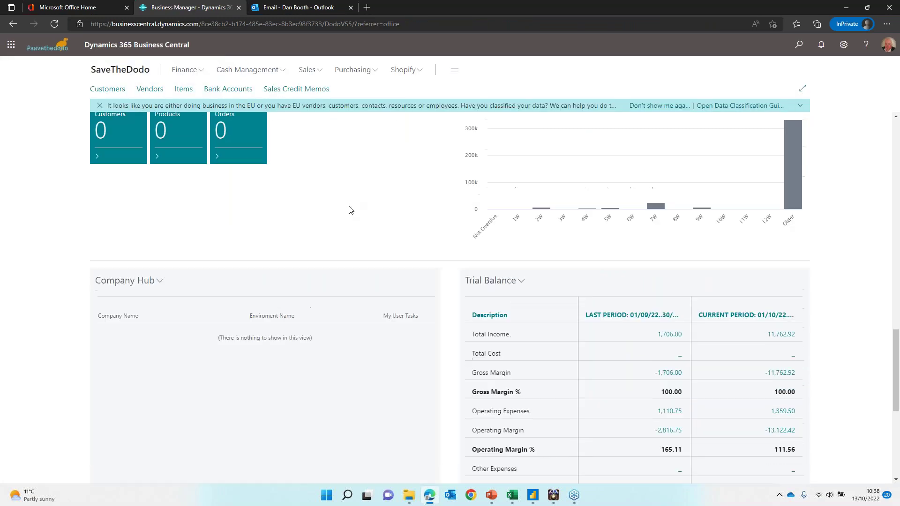
scroll(349, 211, up, 10)
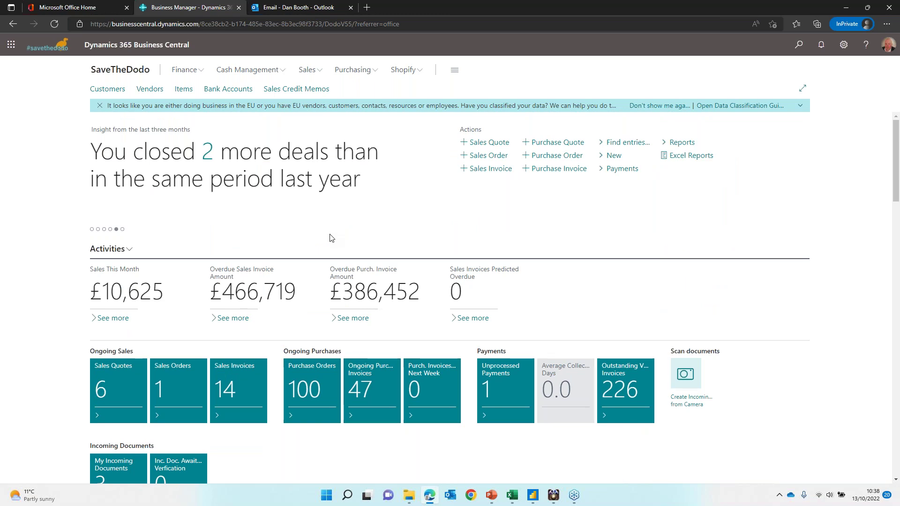
click(150, 90)
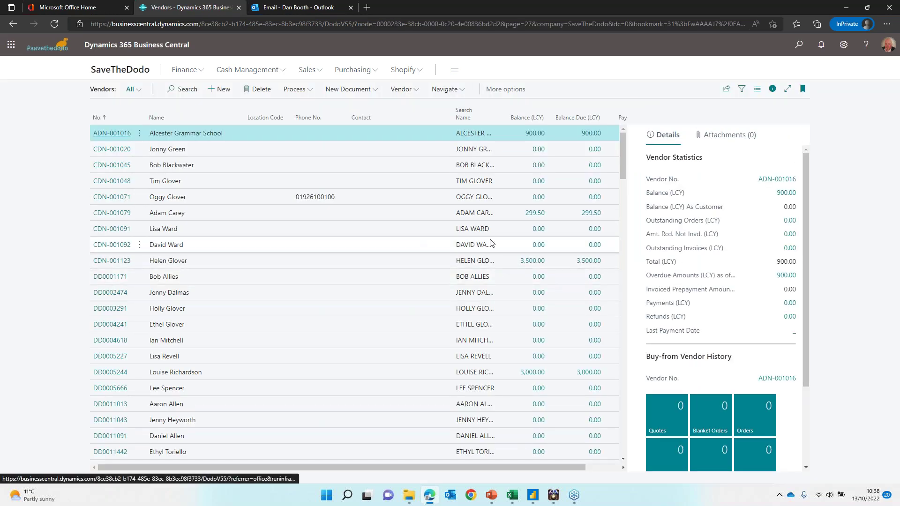
scroll(261, 342, down, 15)
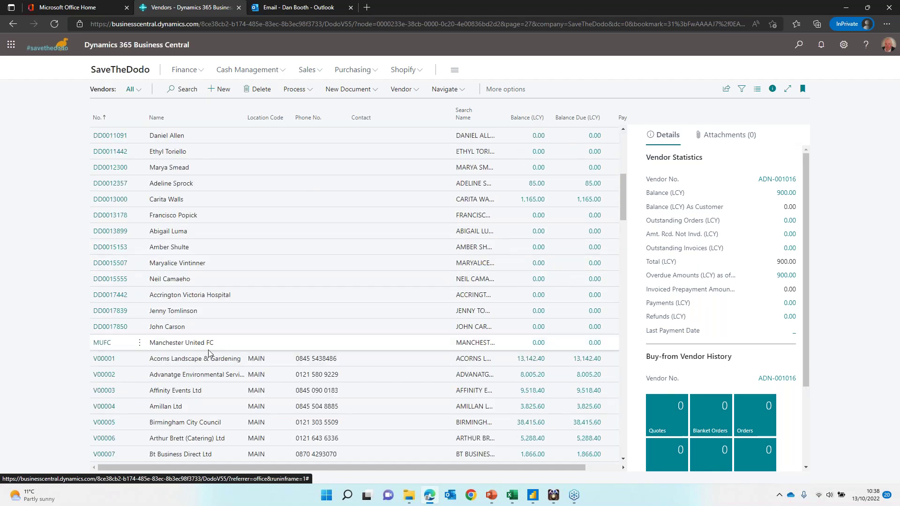
scroll(258, 352, down, 5)
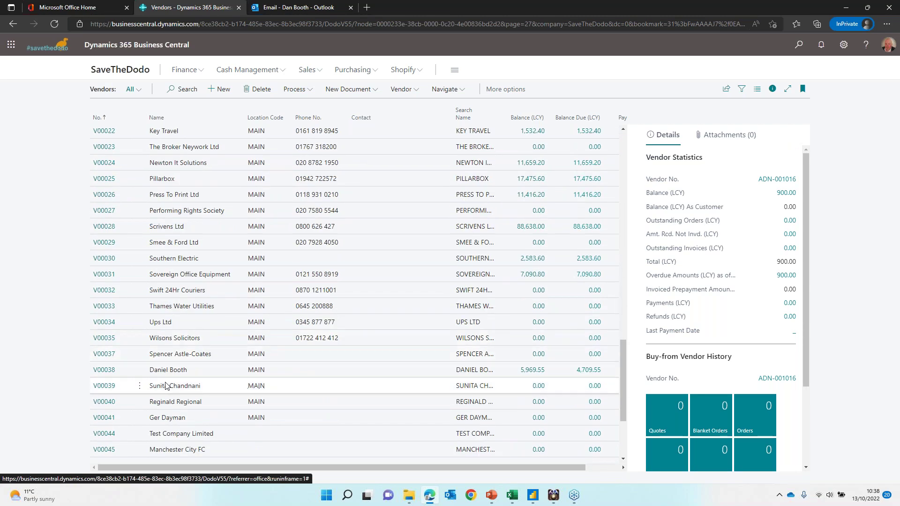
Step: Open vendor V00038's card and expand its full Address & Contact and Invoicing details
click(104, 370)
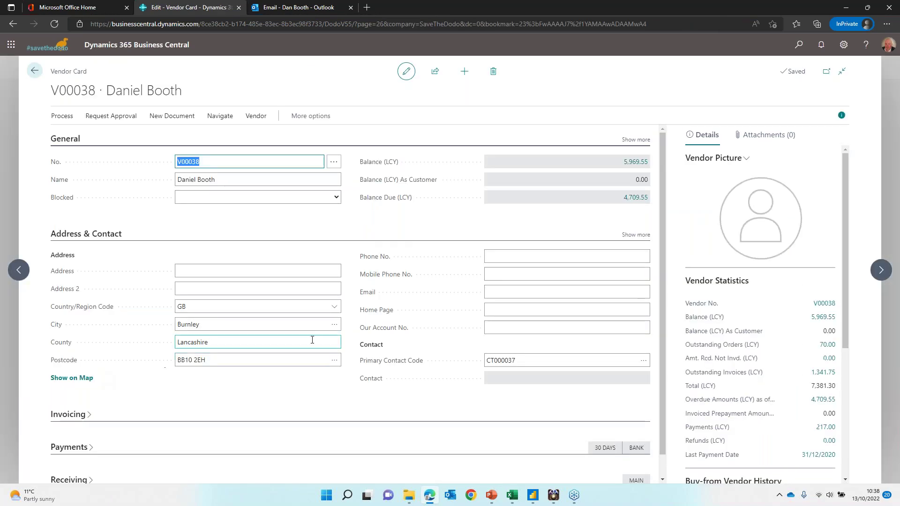
scroll(383, 392, down, 1)
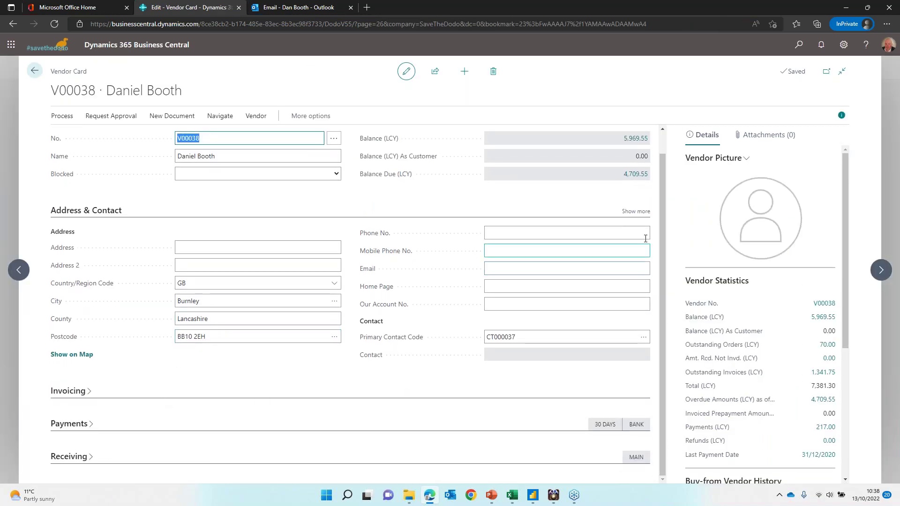
click(635, 211)
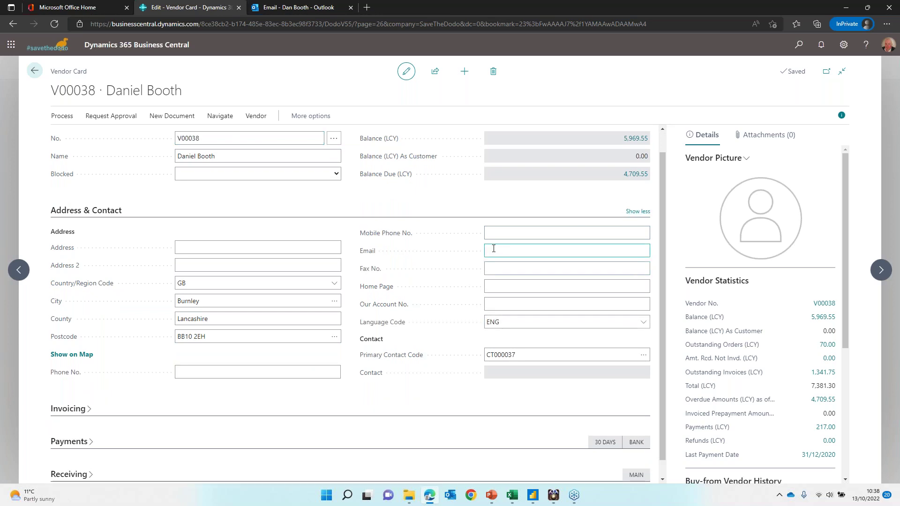
scroll(490, 247, up, 1)
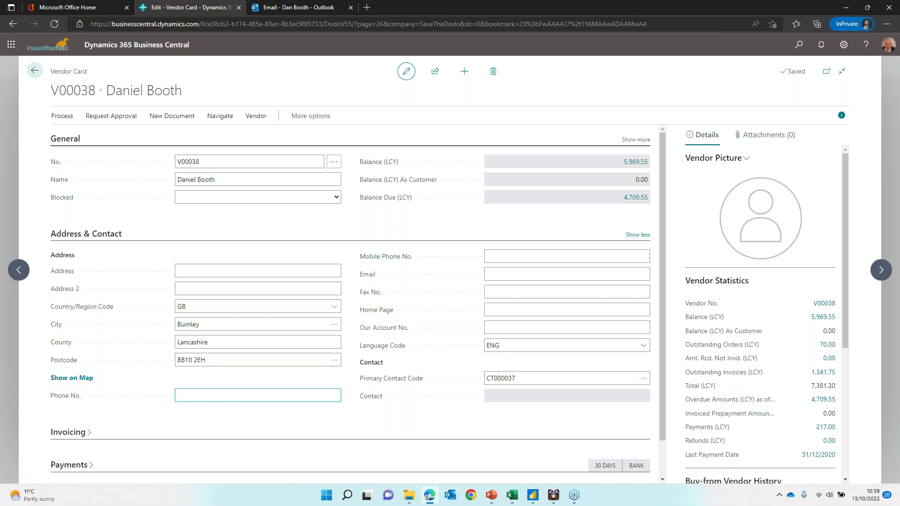
click(74, 431)
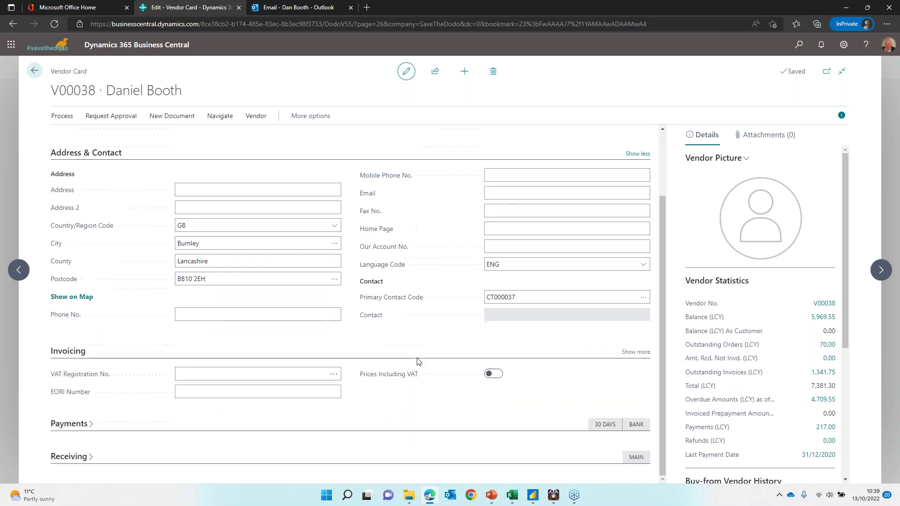
click(637, 352)
scroll(427, 386, down, 1)
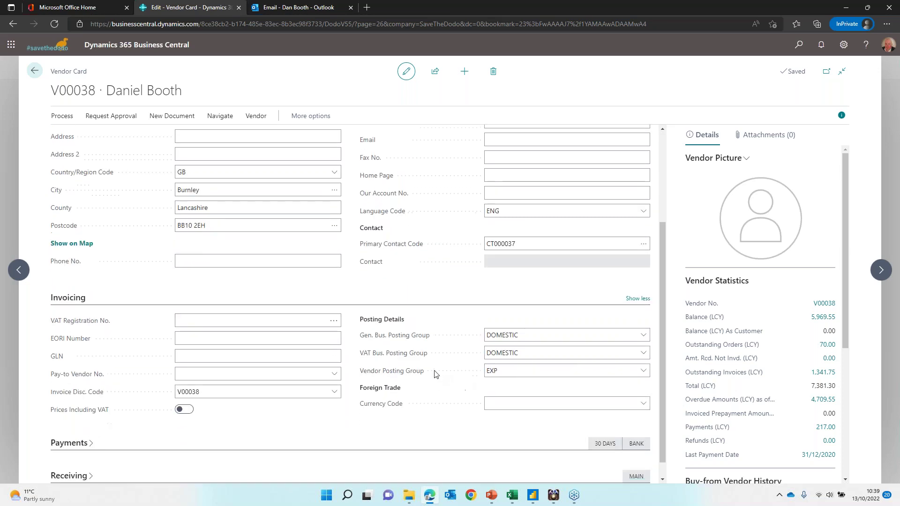
Step: Confirm Vendor Posting Group EXP and review default dimensions DEPARTMENT FUN and FUND 2022
click(642, 370)
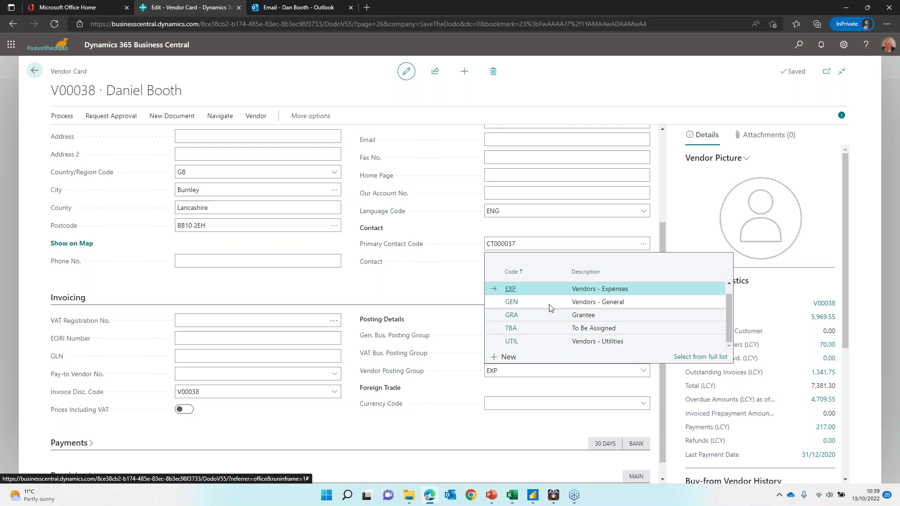
click(498, 283)
scroll(498, 281, up, 3)
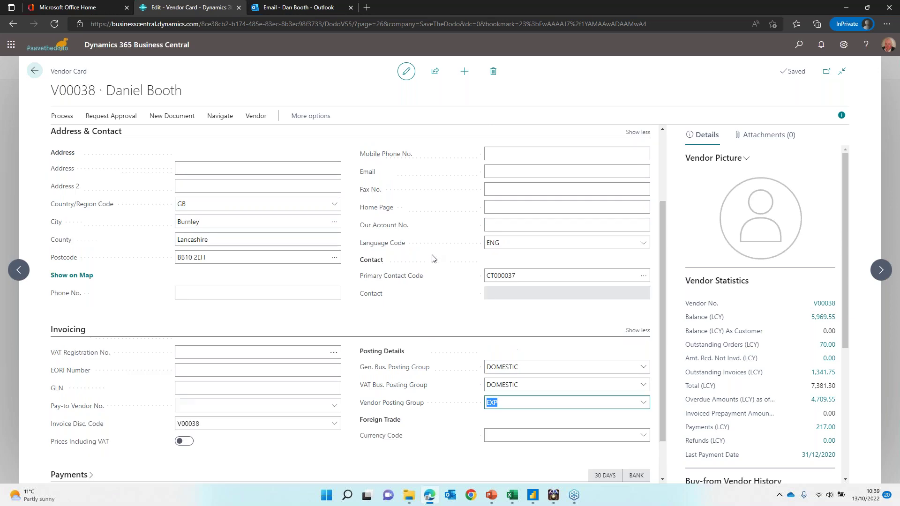
click(260, 117)
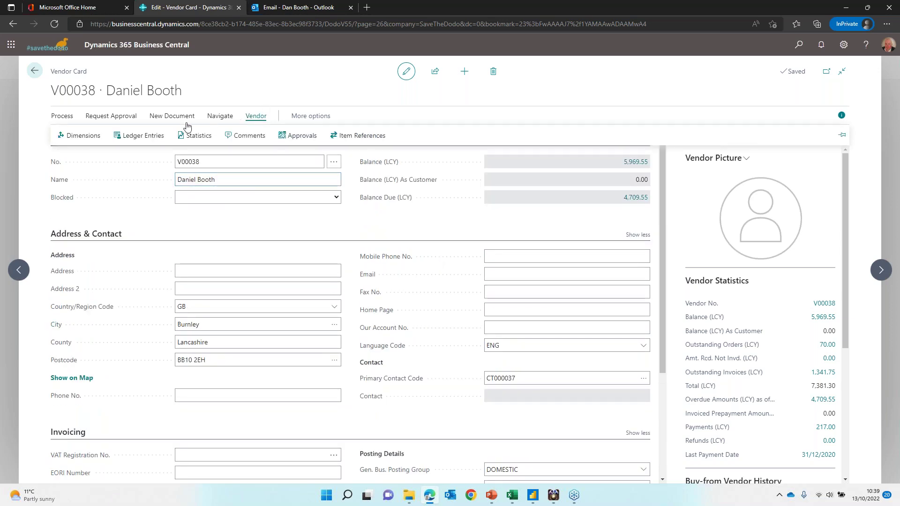
click(74, 137)
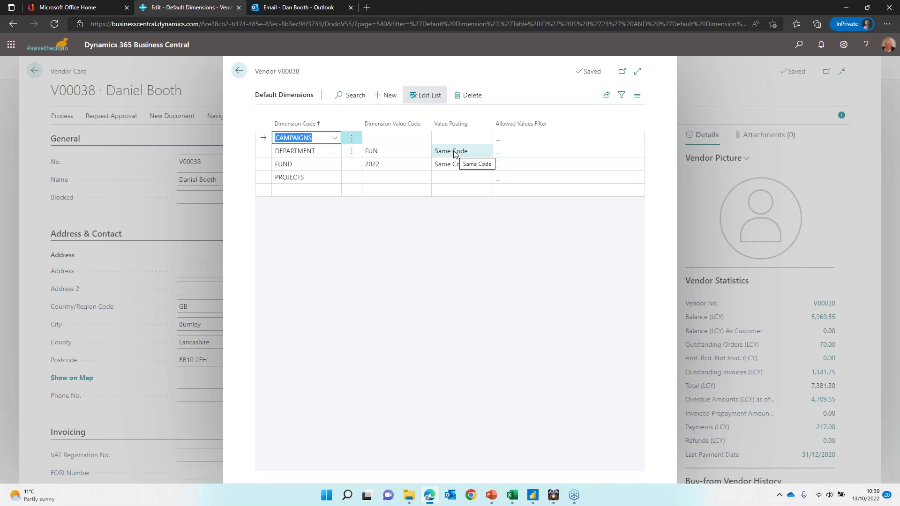
click(238, 70)
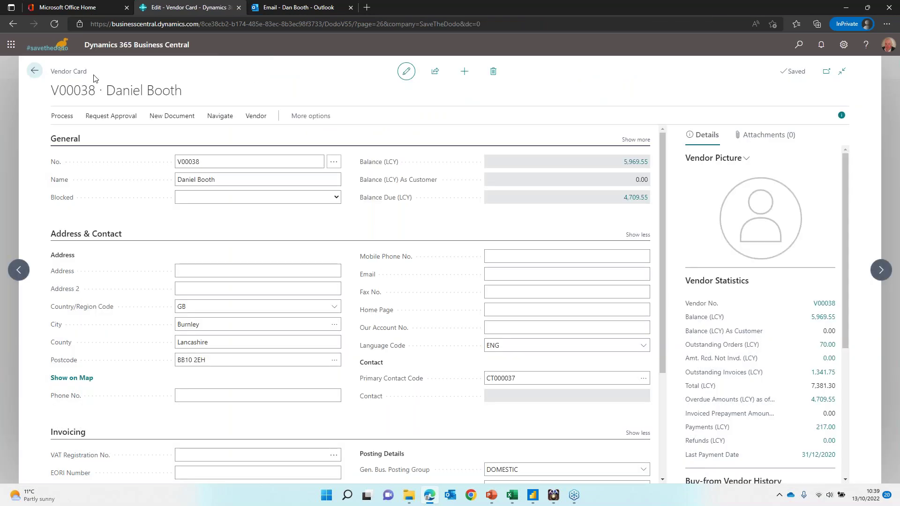
Step: Start a new purchase invoice for vendor V00038
click(189, 119)
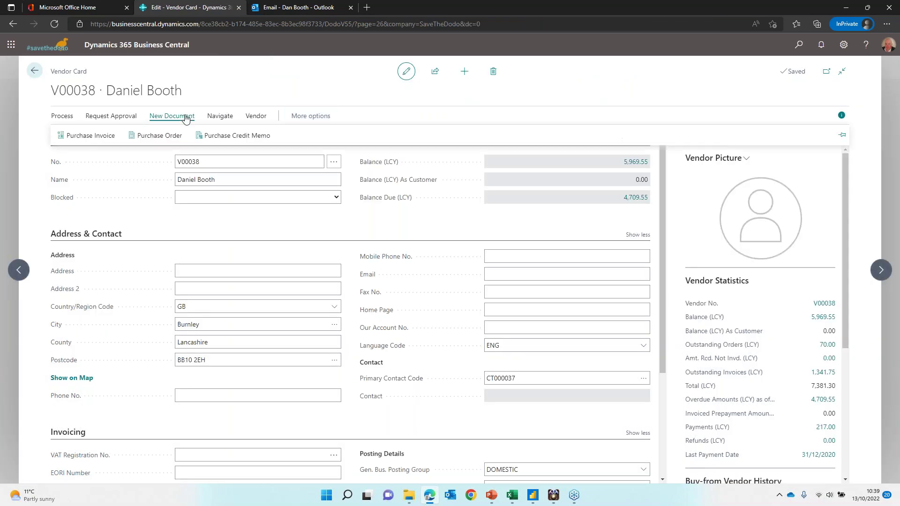
click(90, 136)
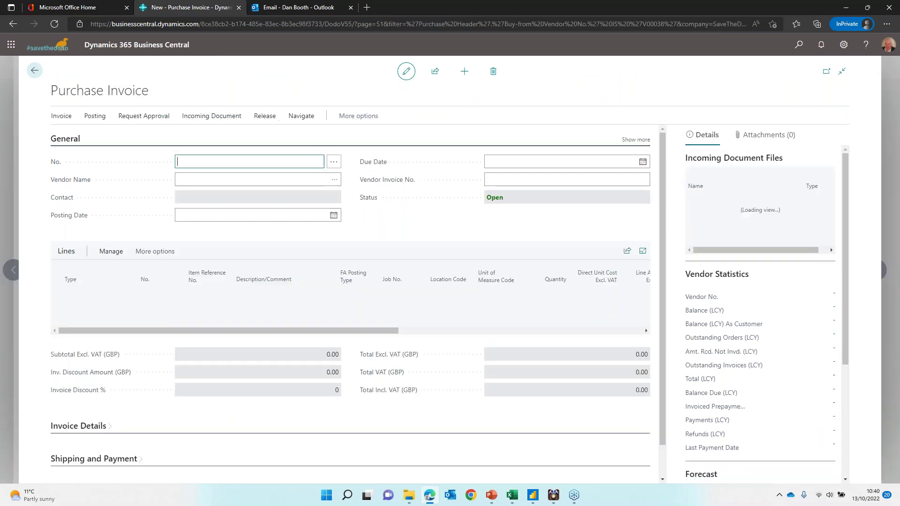
click(335, 183)
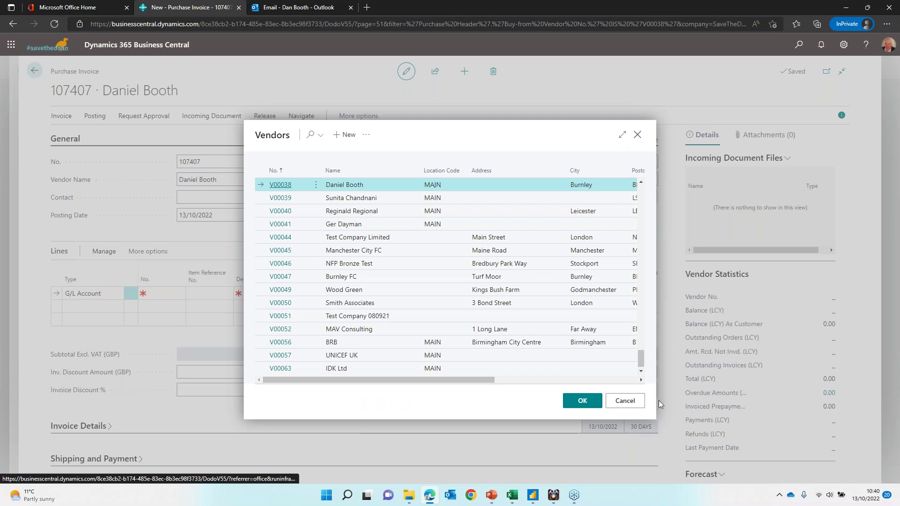
click(583, 401)
Step: Add a line for G/L account 3130 Recruitment, quantity 1 at direct unit cost 100
click(183, 293)
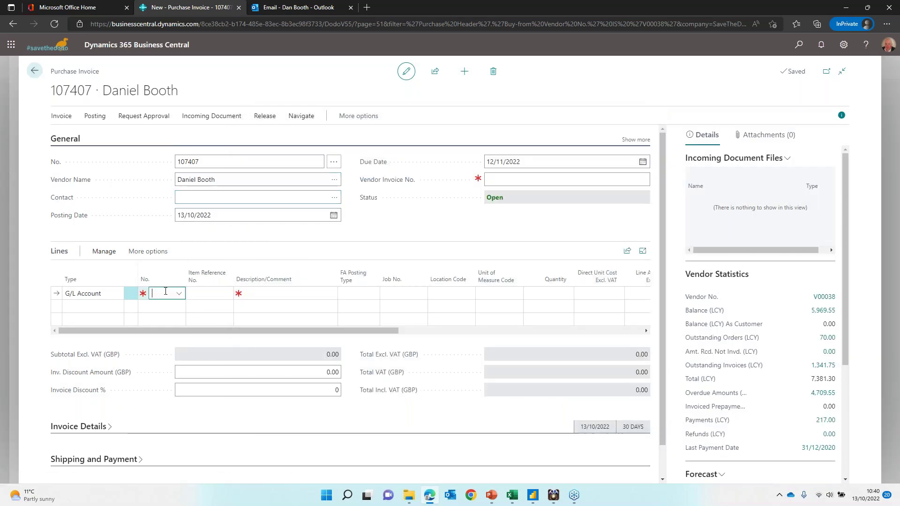
text(ce)
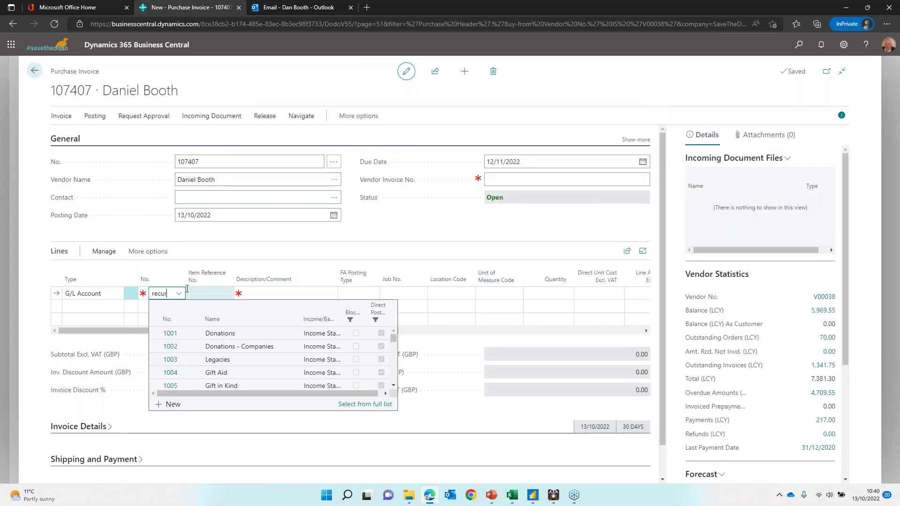
key(BackSpace)
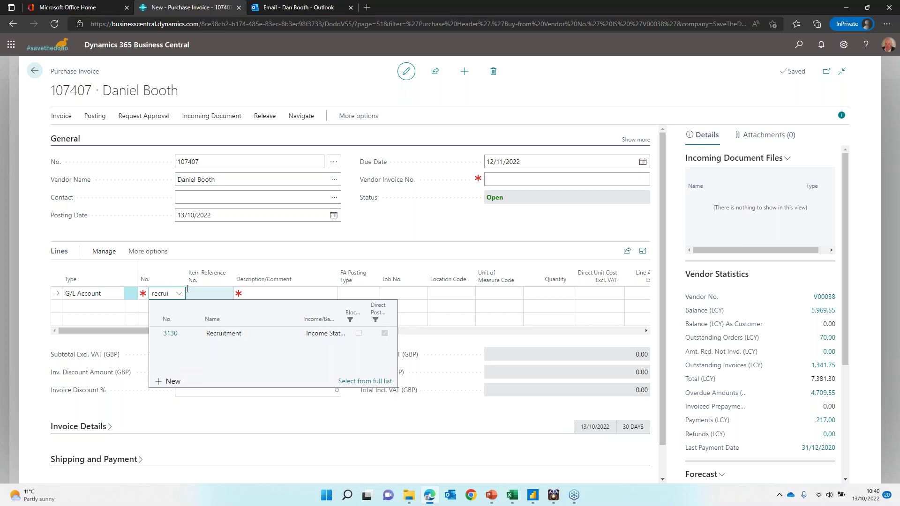
click(170, 334)
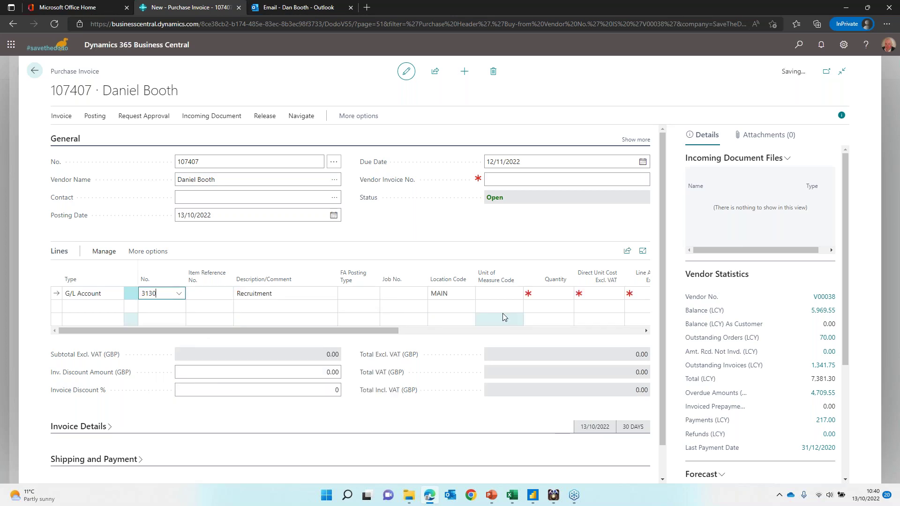
click(557, 292)
text(1)
key(Tab)
text(100)
key(Tab)
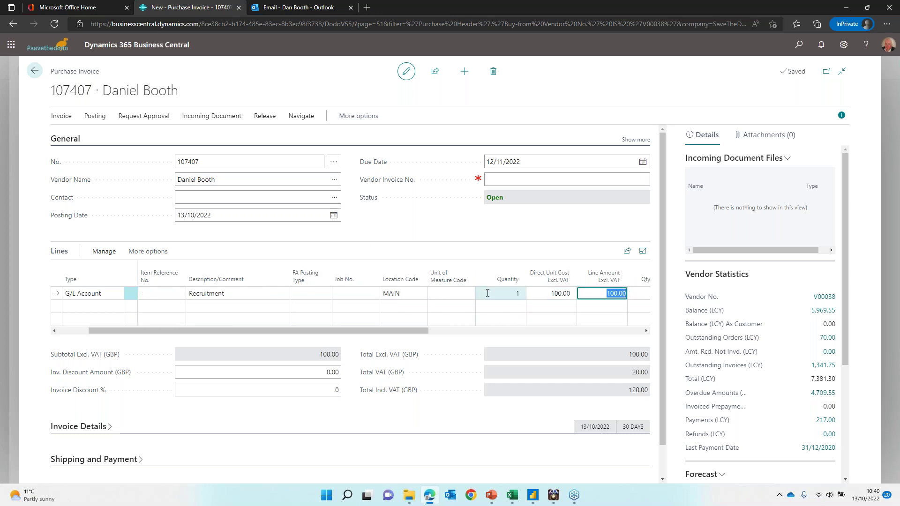
Step: Drag across the invoice lines to review the 2022 and FUN dimension columns
drag(401, 328, 628, 331)
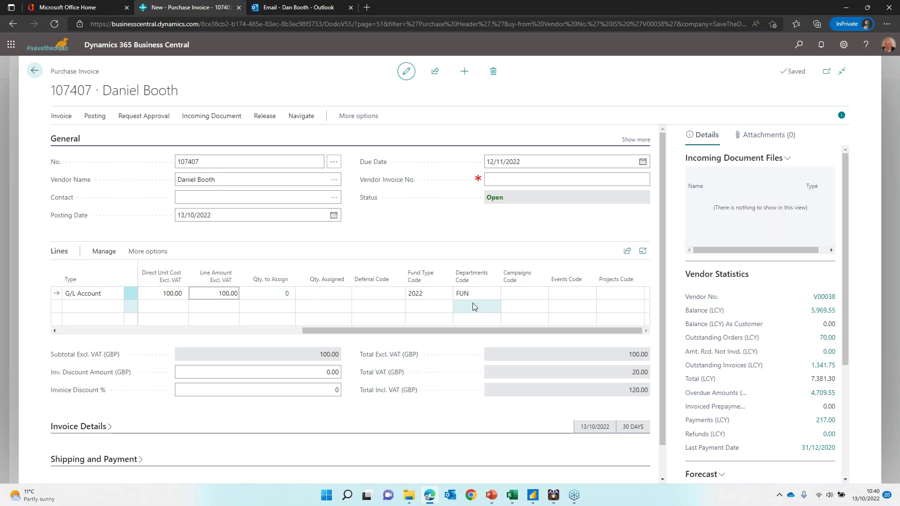
mouse_move(493, 289)
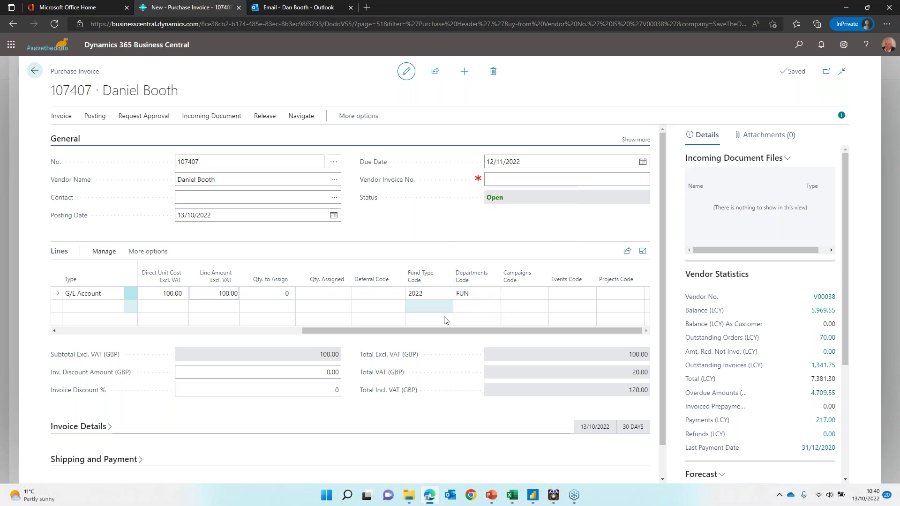
drag(350, 331, 484, 336)
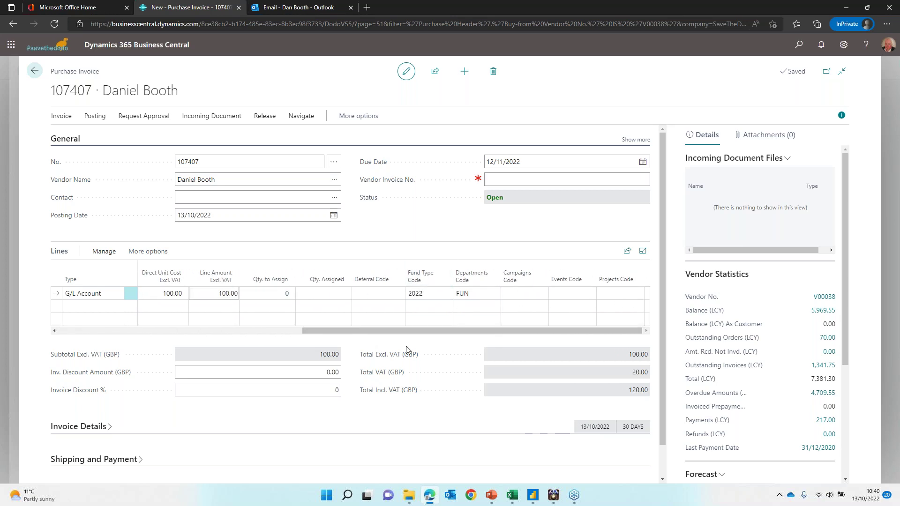
drag(390, 336, 102, 334)
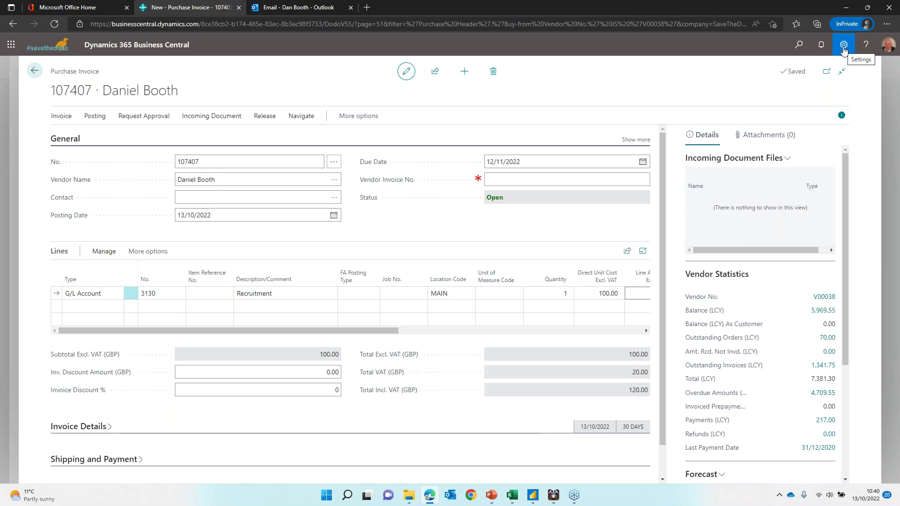
Step: Personalise the purchase invoice page, try moving the Fund Type Code column, then finish unchanged
click(843, 45)
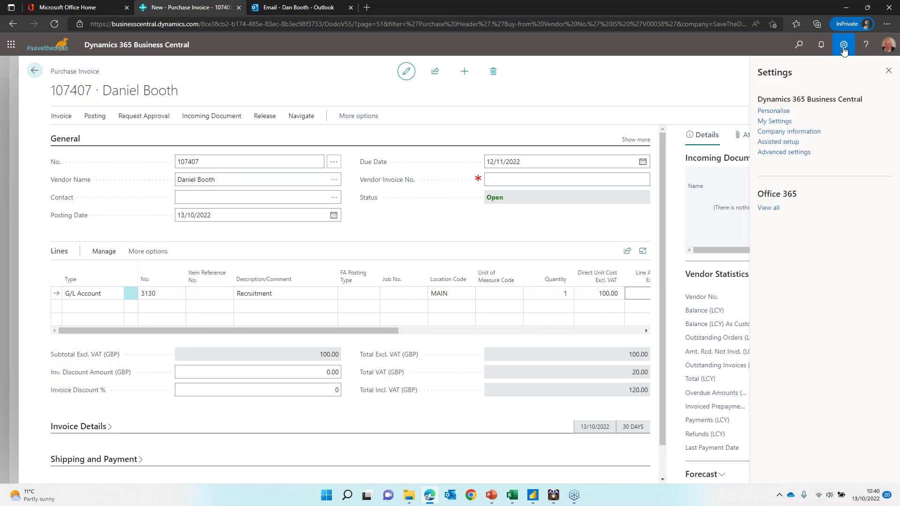
click(797, 114)
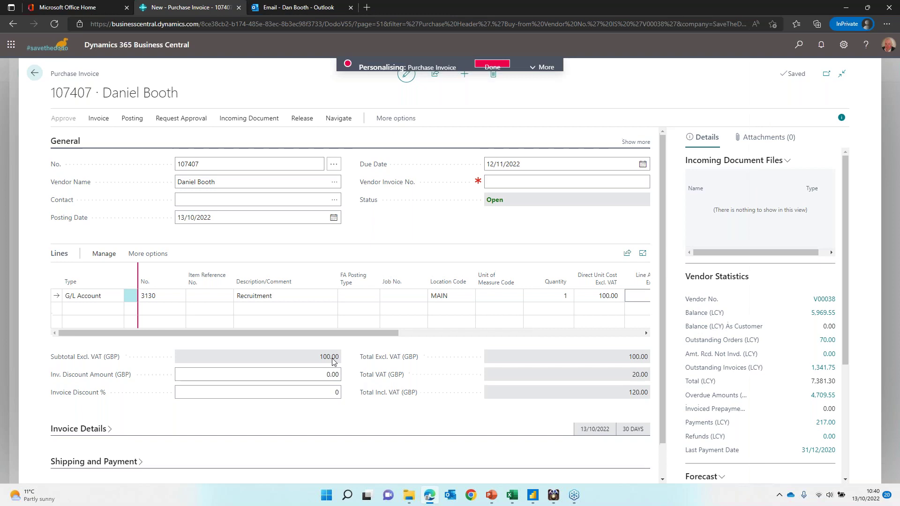
drag(352, 333, 596, 334)
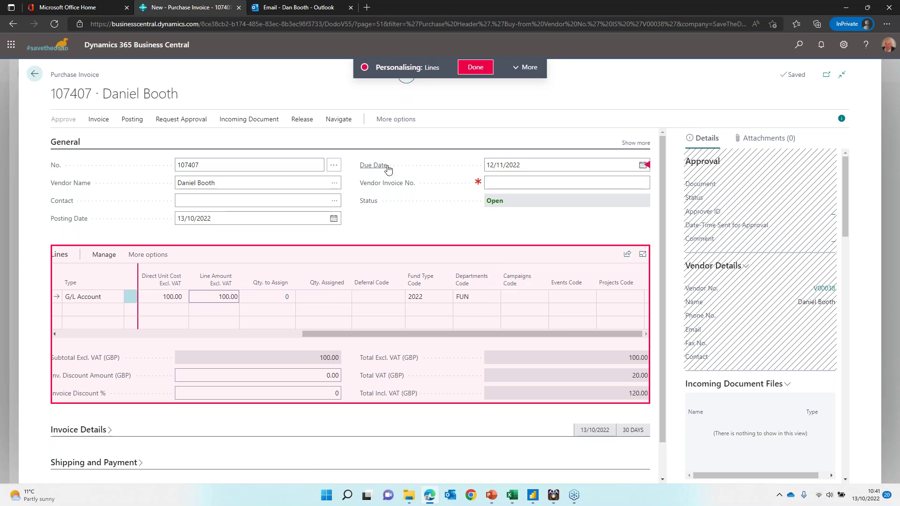
drag(426, 266, 434, 279)
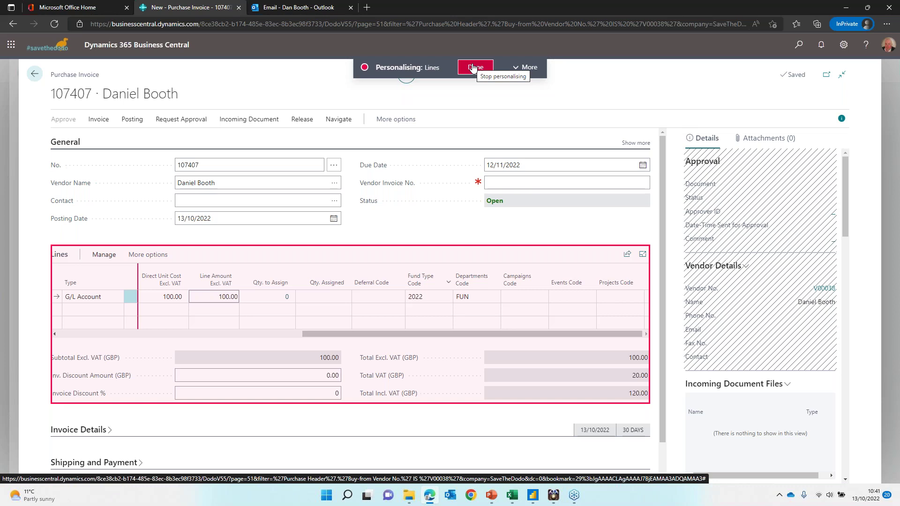
click(474, 70)
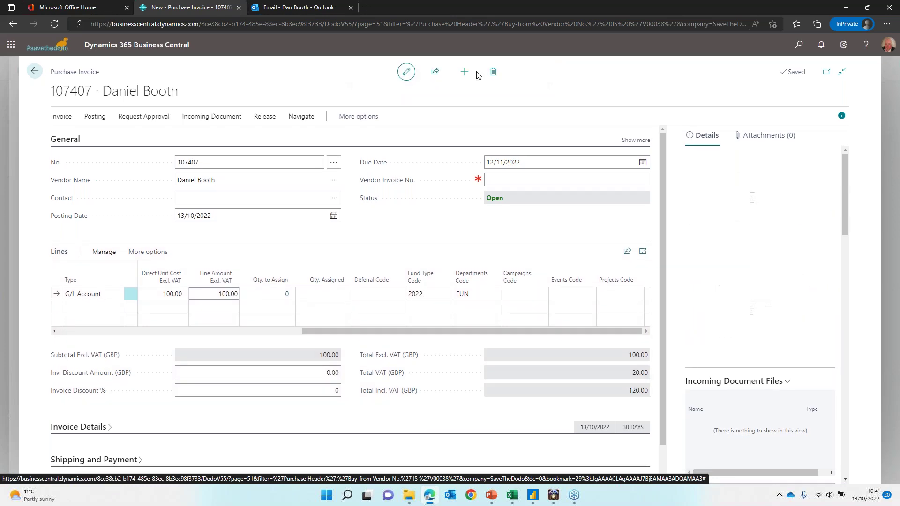
click(536, 180)
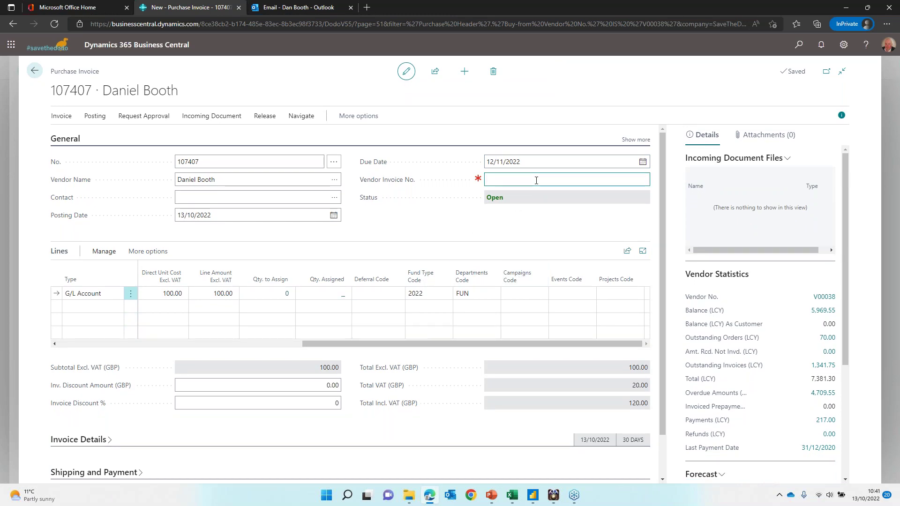
text(104113102022)
key(Tab)
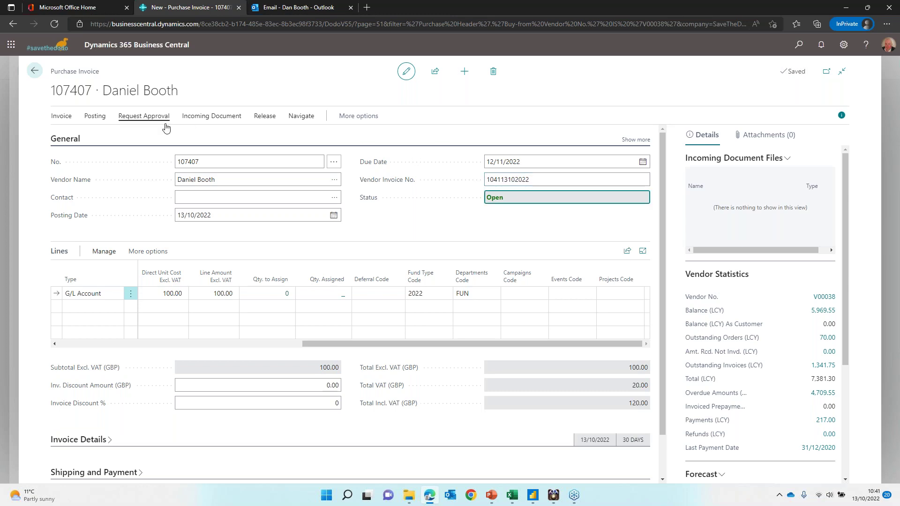
Step: Post the purchase invoice as 108396 without opening the posted invoice
click(99, 117)
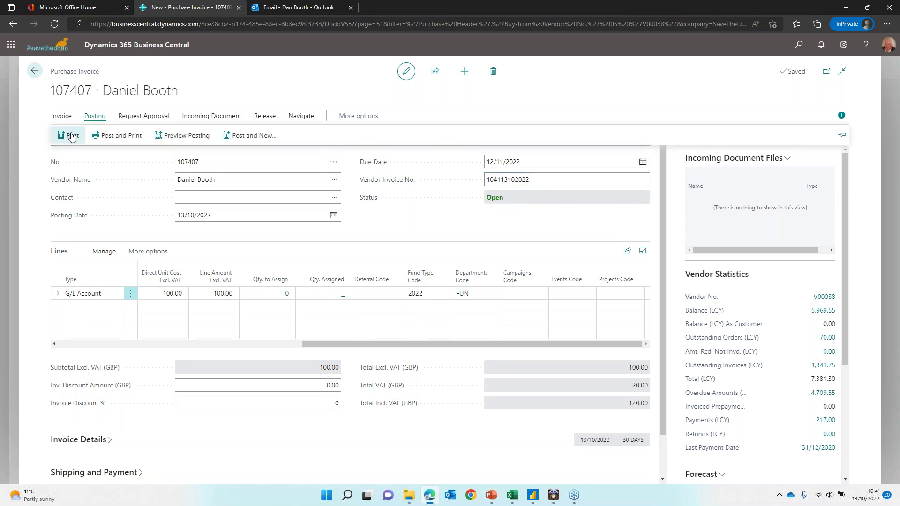
click(71, 136)
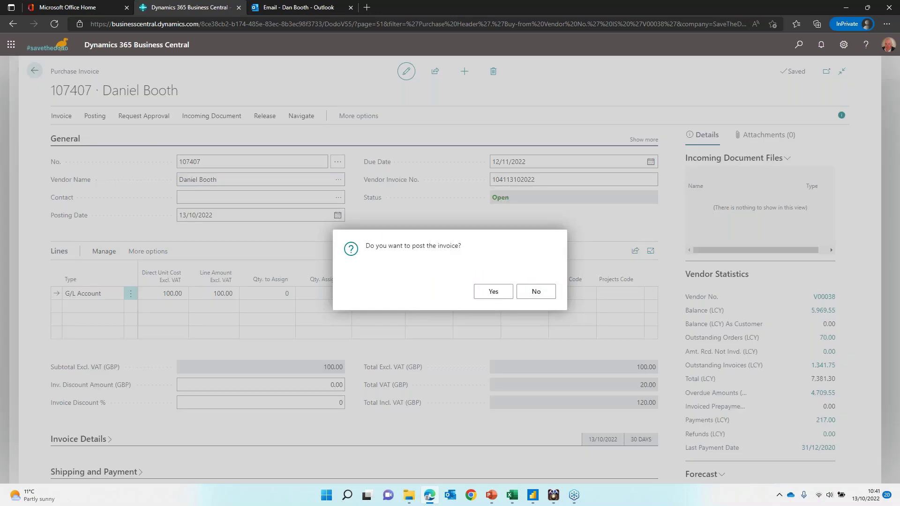
click(500, 294)
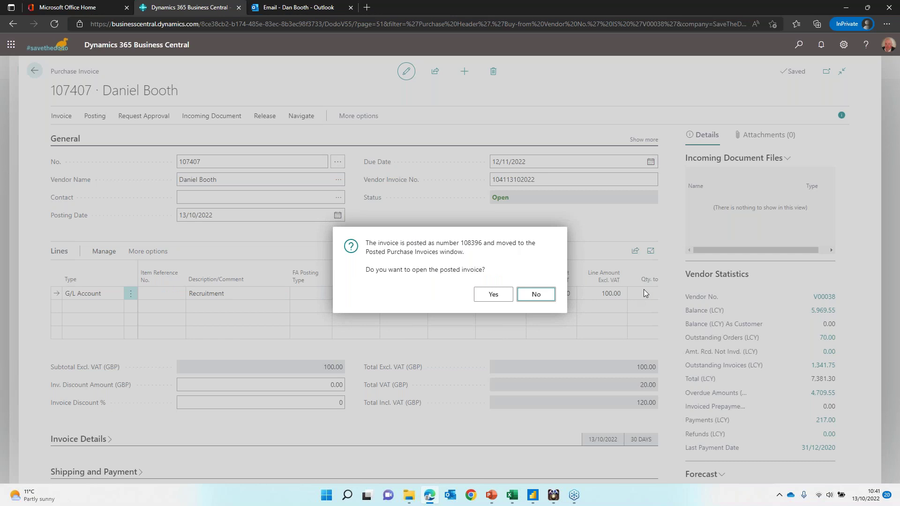
click(535, 295)
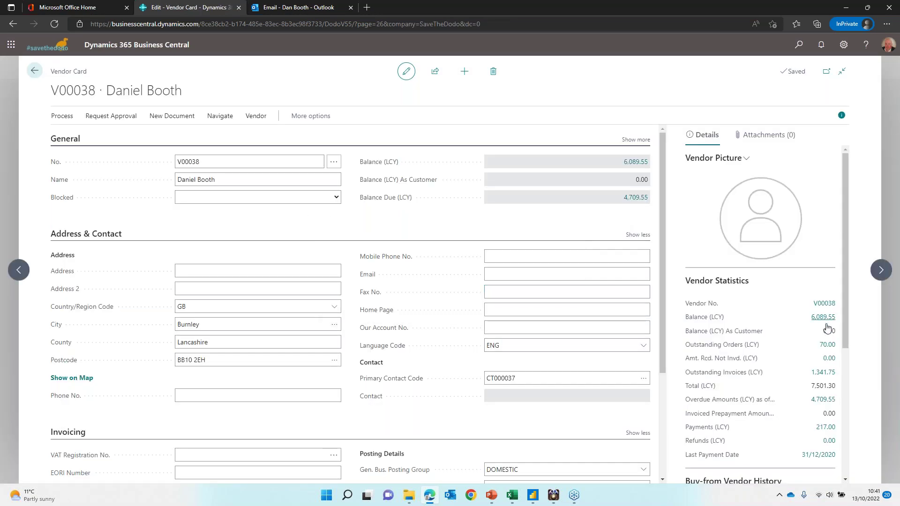
Step: Go back through the Vendors list to the SaveTheDodo role centre
click(34, 71)
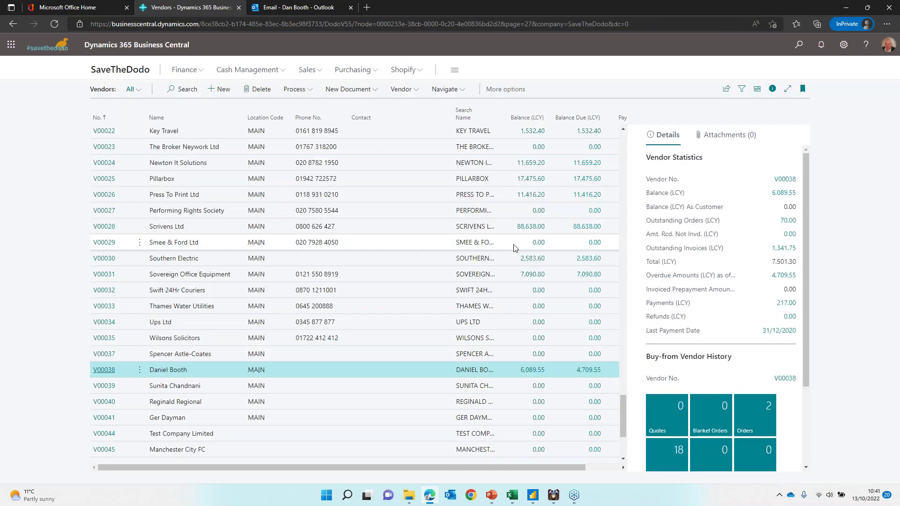
scroll(525, 281, up, 10)
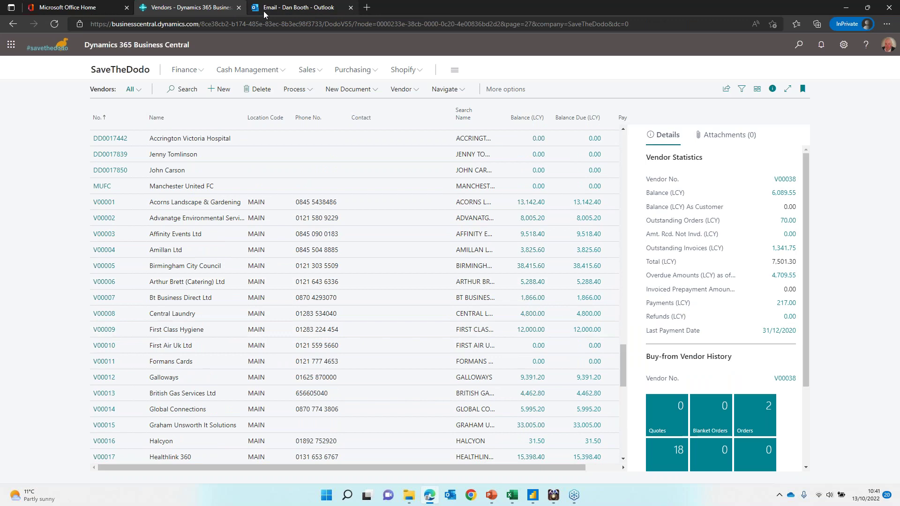
click(130, 74)
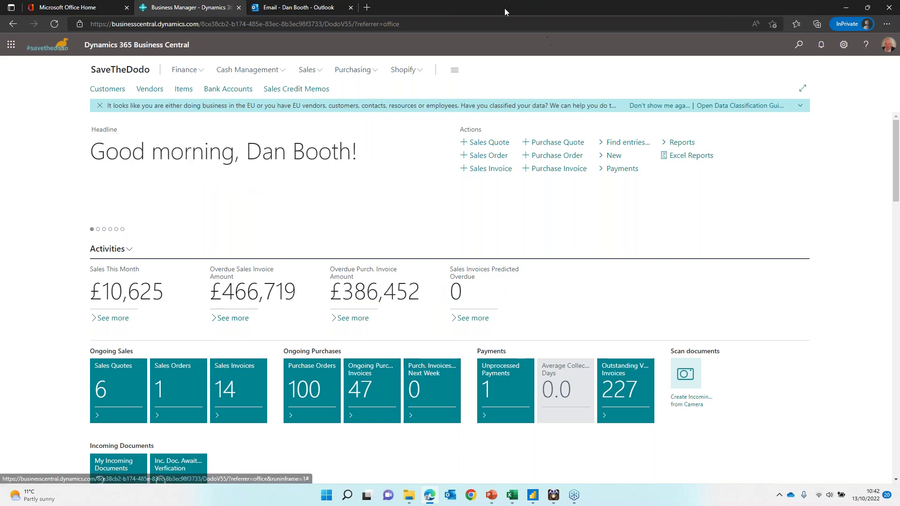
Step: Open the DEFAULT batch from Finance > General Journals and scroll its grid across
click(195, 70)
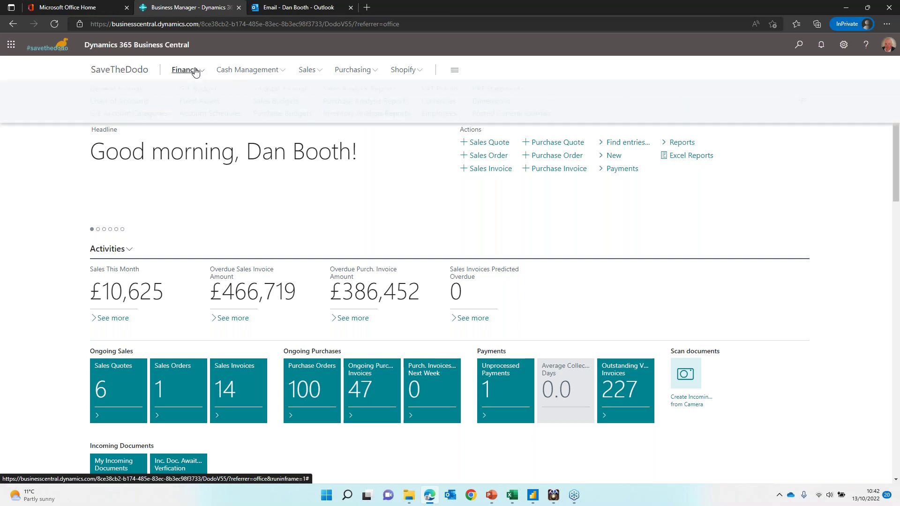
click(118, 89)
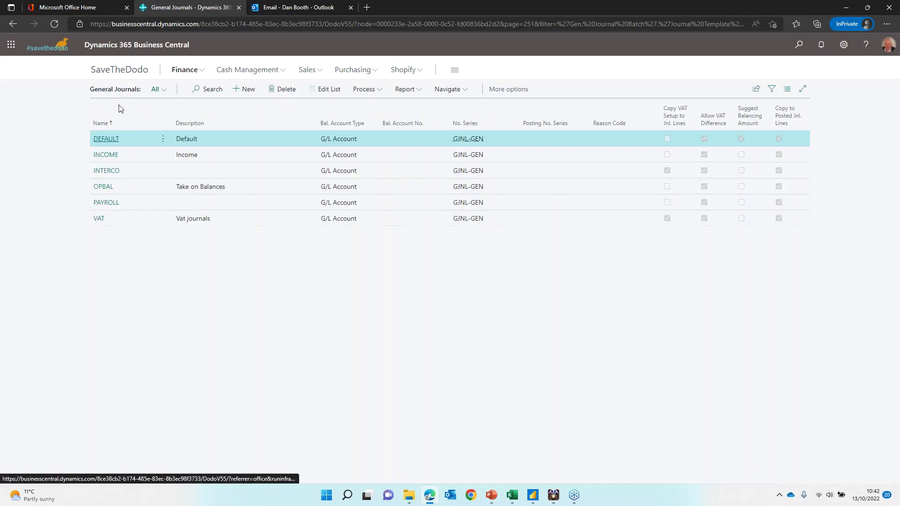
click(106, 139)
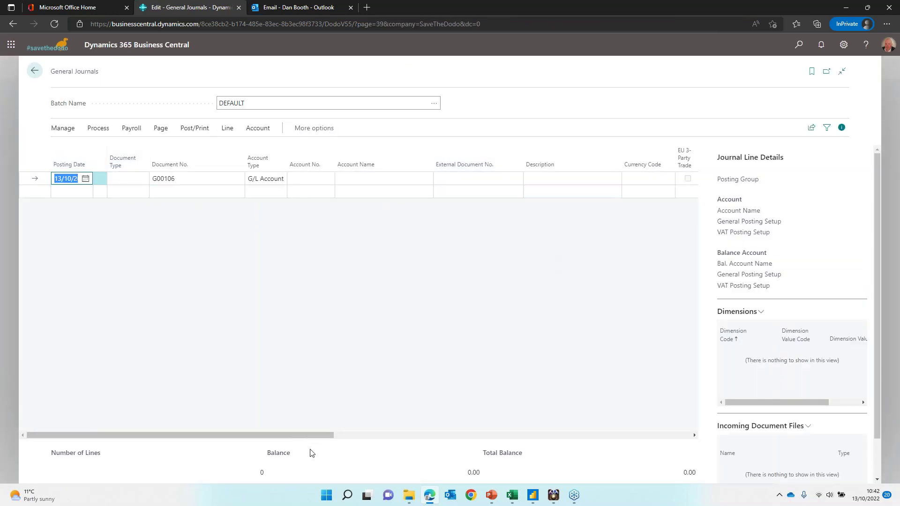
drag(319, 436, 719, 437)
drag(562, 435, 195, 436)
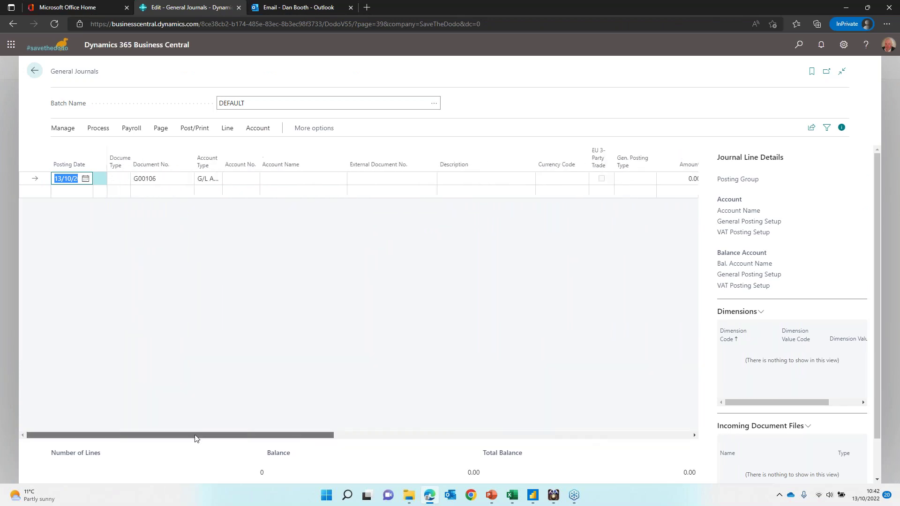
Step: Copy the Excel payroll journal rows A2:Z20 and return to the Business Central journal
key(alt+Tab)
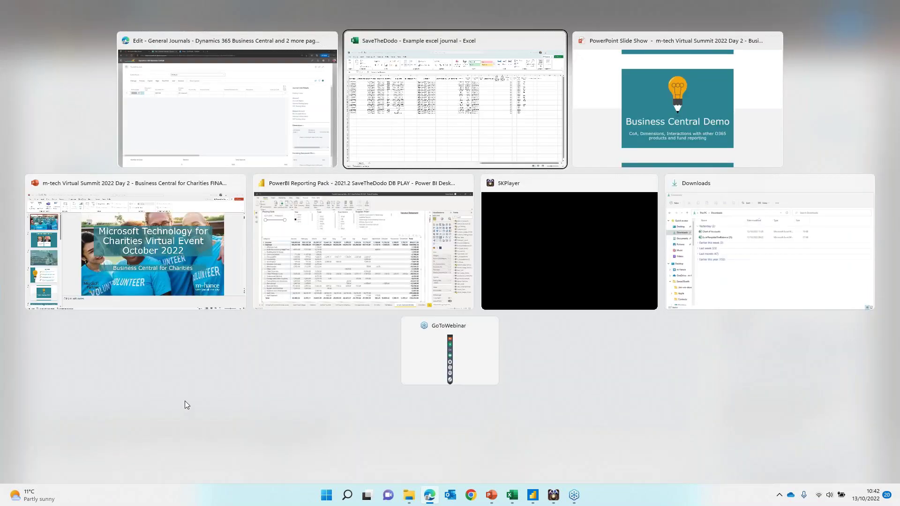
drag(37, 134, 795, 262)
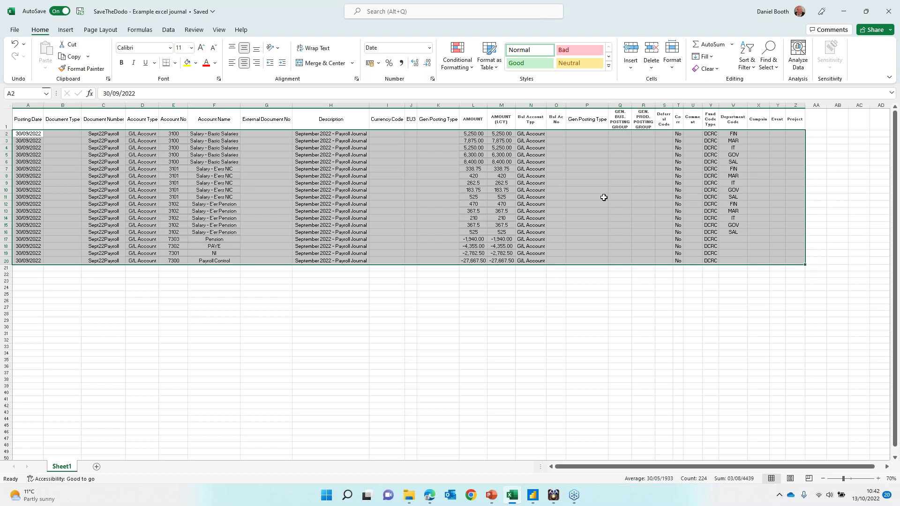
key(alt+Tab)
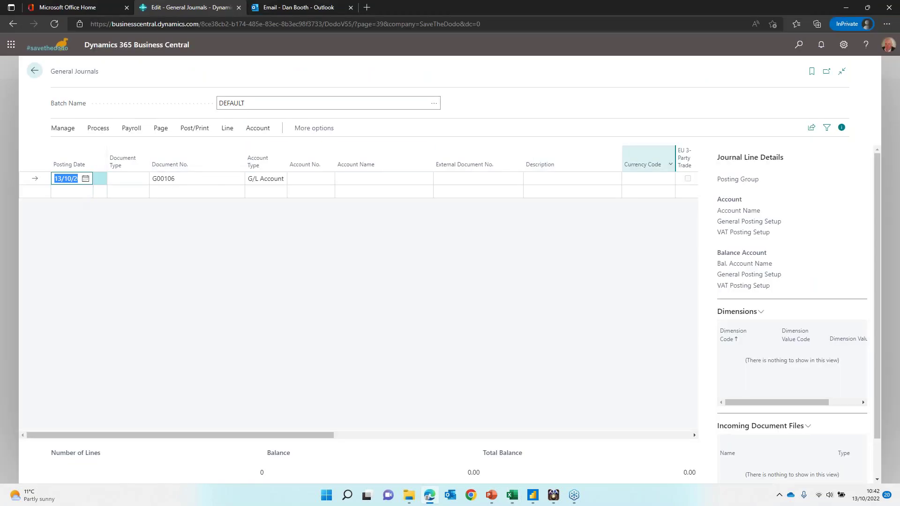
key(alt+Tab)
right_click(309, 193)
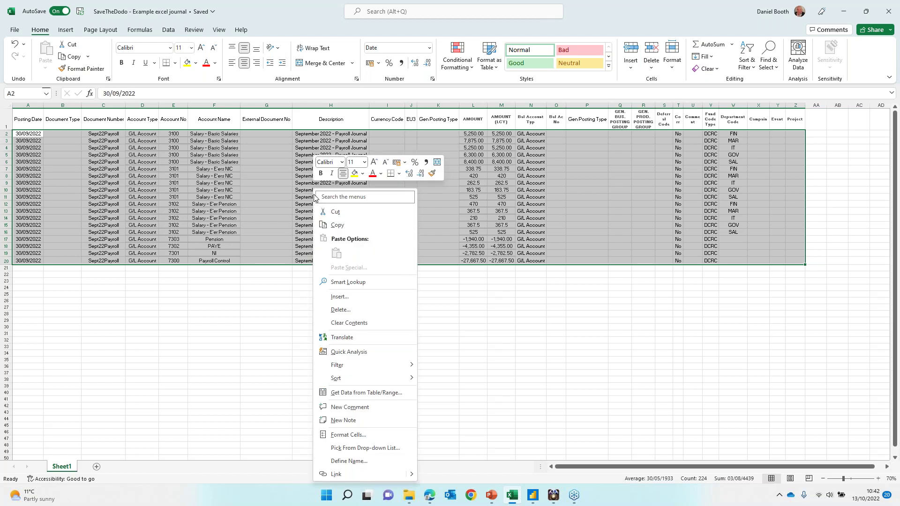
click(335, 225)
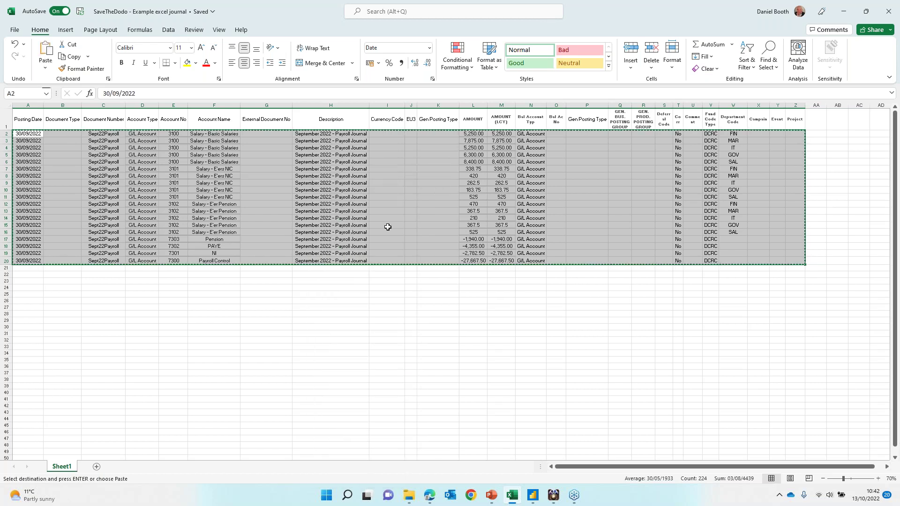
key(alt+Tab)
Step: Paste the 18 SEPT22PAYROLL lines into the DEFAULT journal, check the columns, then go to Excel
right_click(68, 180)
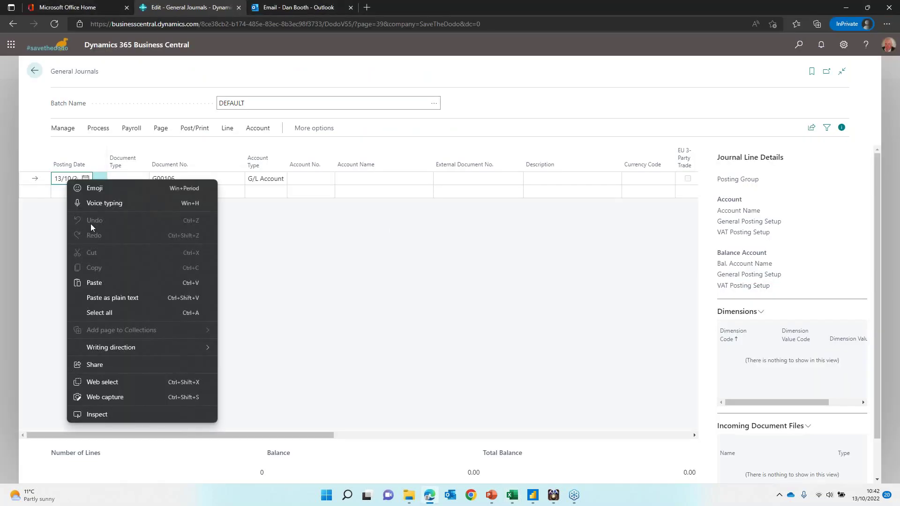
click(95, 283)
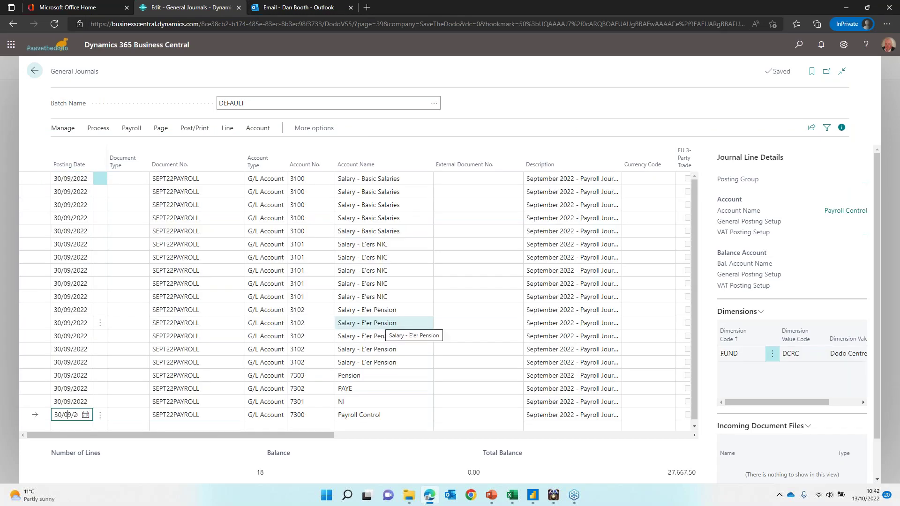
drag(311, 434, 187, 426)
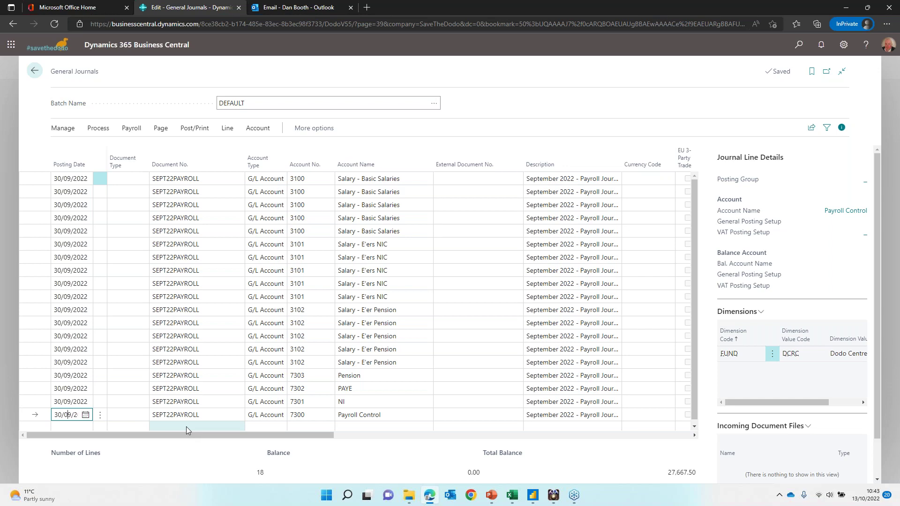
key(alt+Tab)
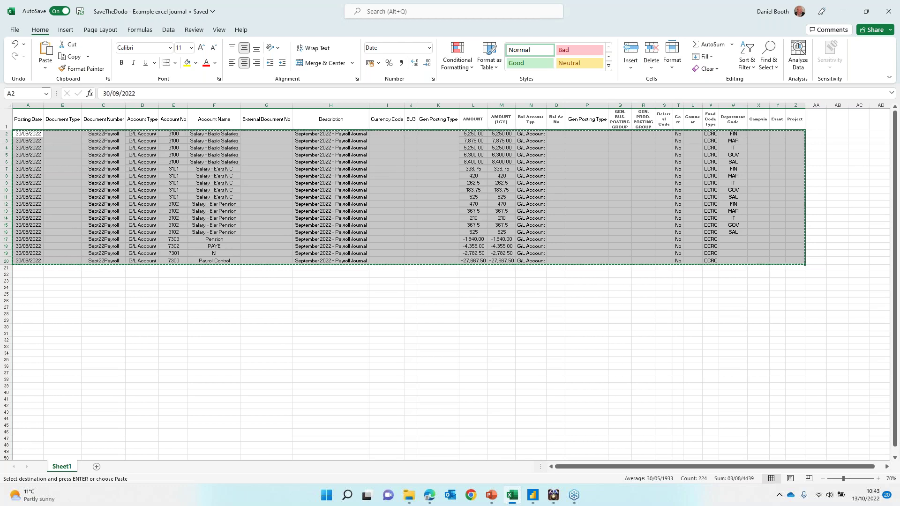
Step: Inspect cells G3 and H3 of the Excel payroll sheet, then return to Business Central
key(Down)
key(Right)
key(Right)
click(263, 140)
click(331, 140)
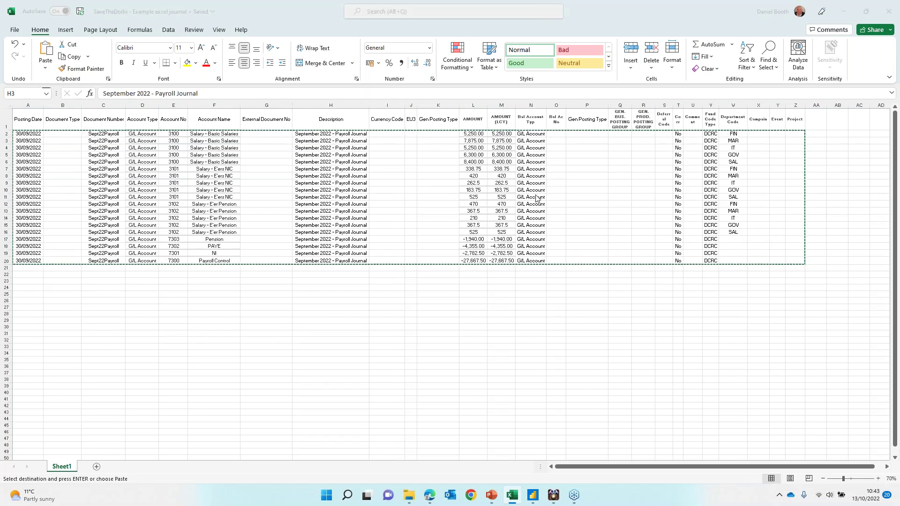
key(alt+Tab)
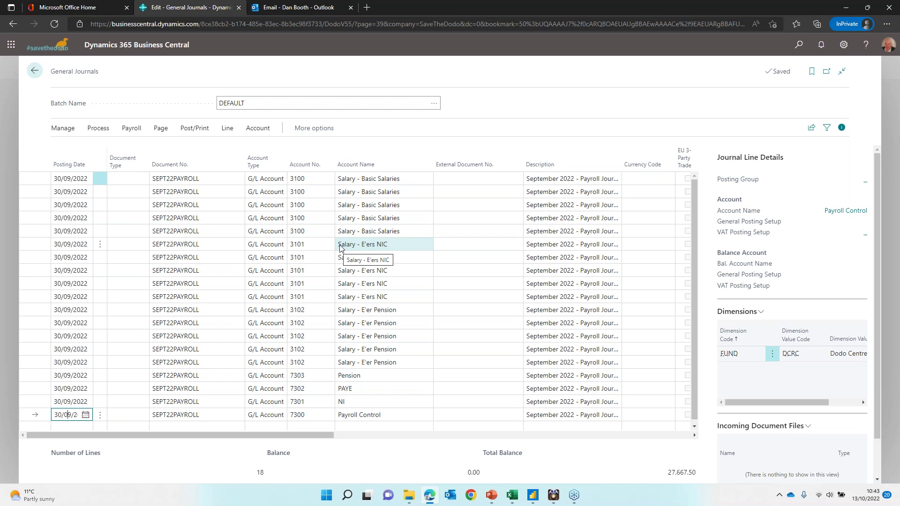
key(alt+Tab)
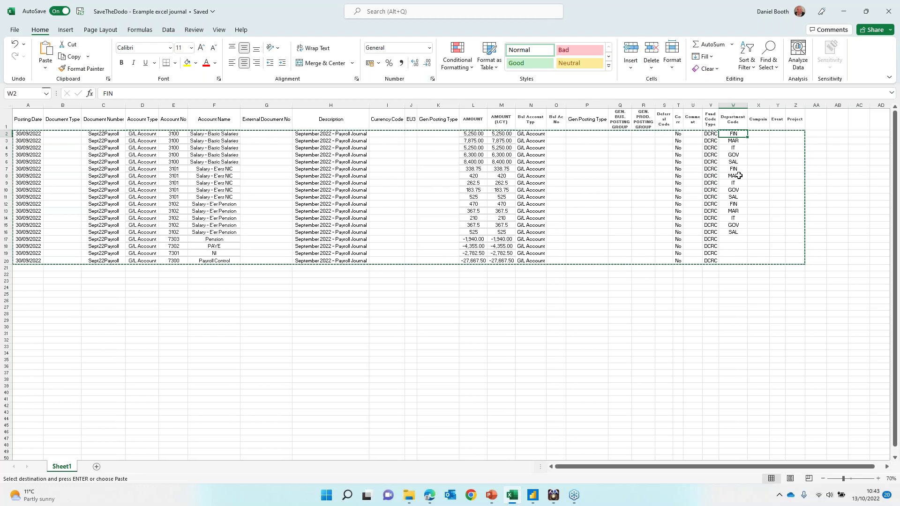
key(alt+Tab)
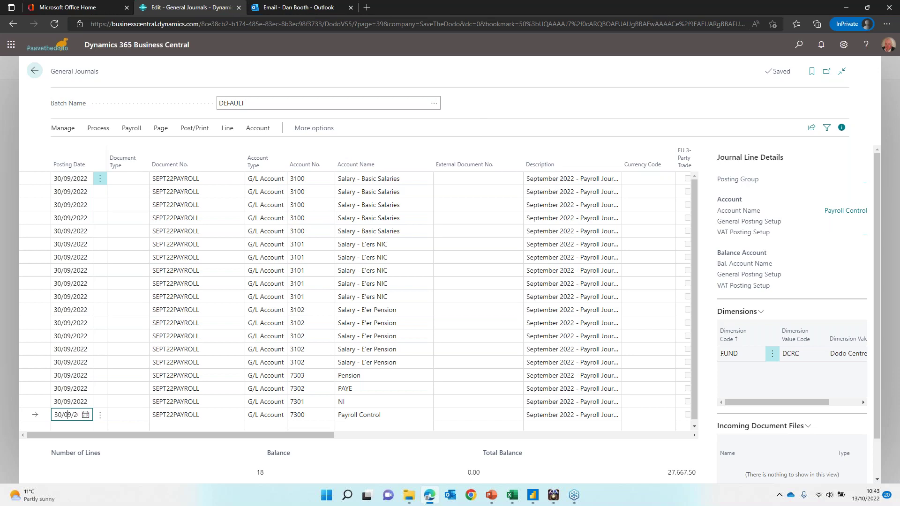
Step: Post the 18 SEPT22PAYROLL journal lines and acknowledge the success message
click(193, 128)
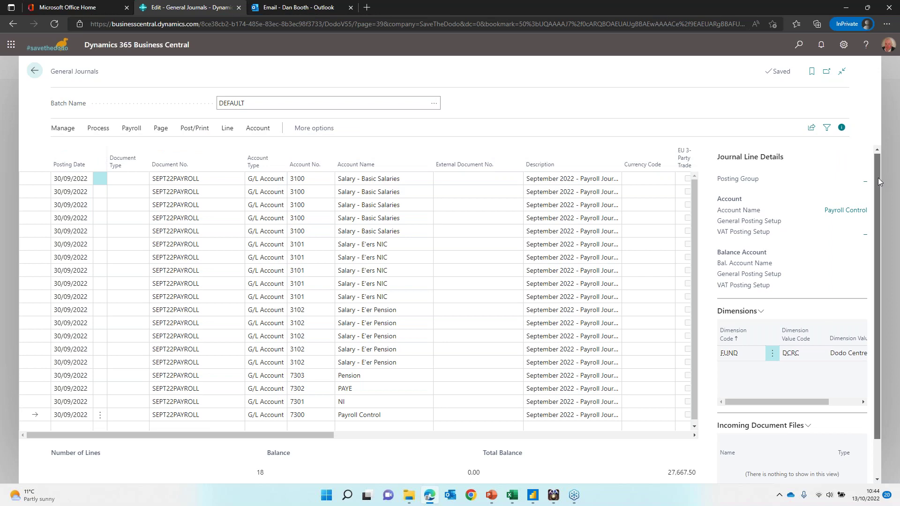
scroll(811, 333, down, 1)
click(809, 385)
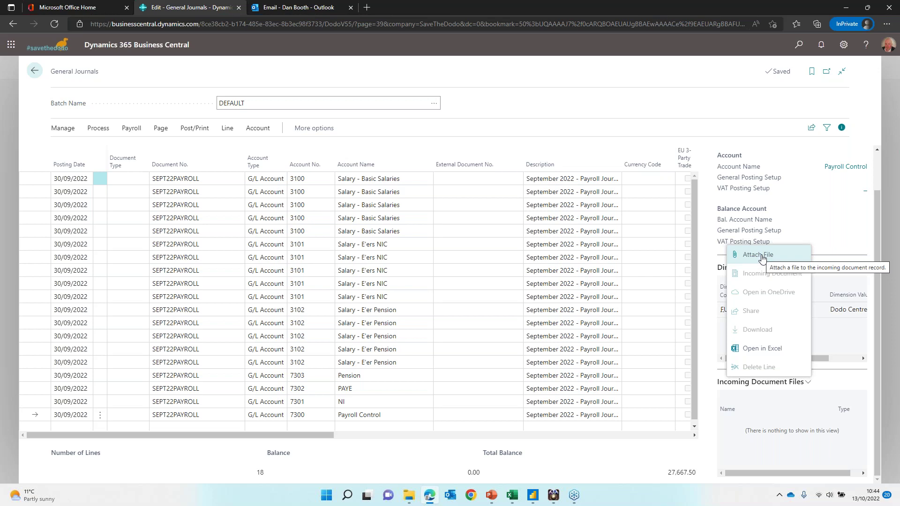
click(194, 131)
click(73, 148)
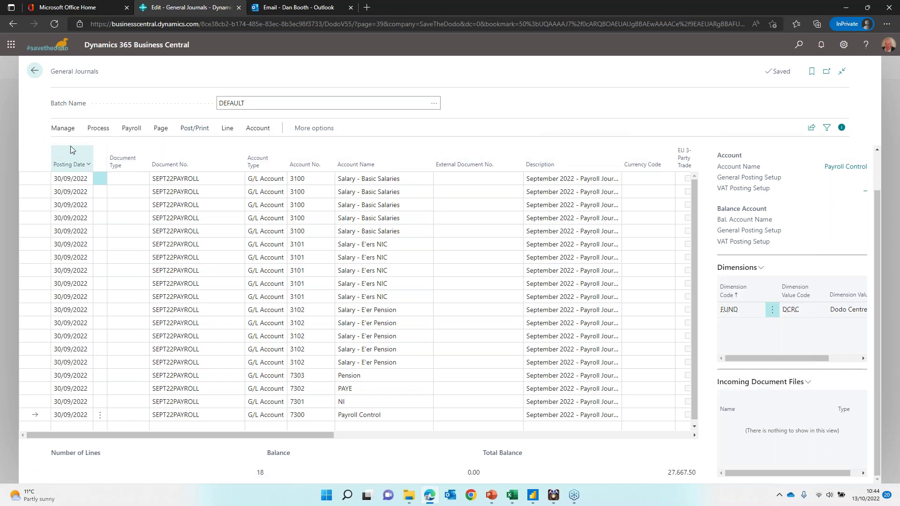
click(494, 292)
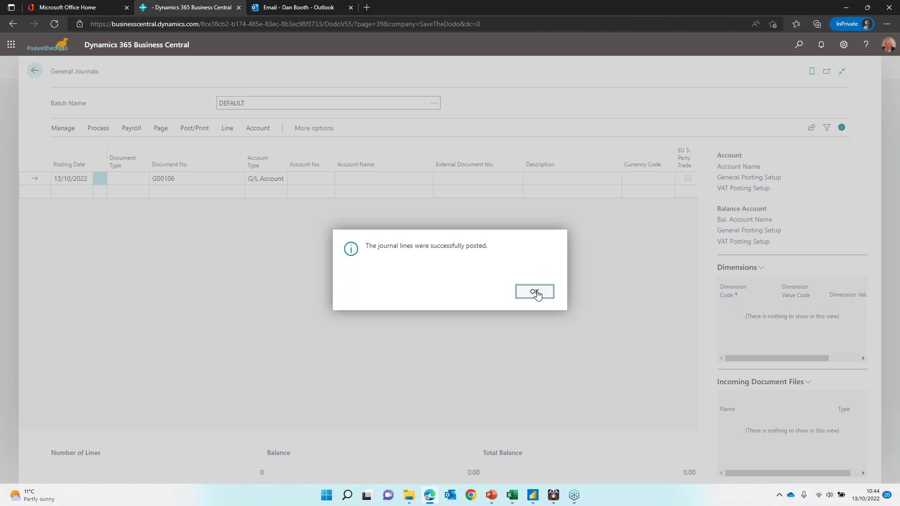
click(534, 292)
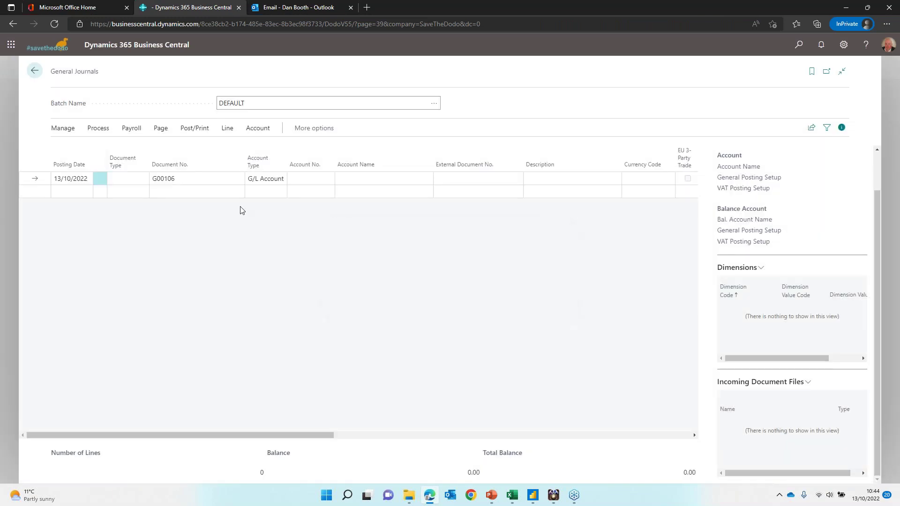
Step: Open the ledger entries behind customer C00017's balance, The London Mennonite Trust
click(35, 72)
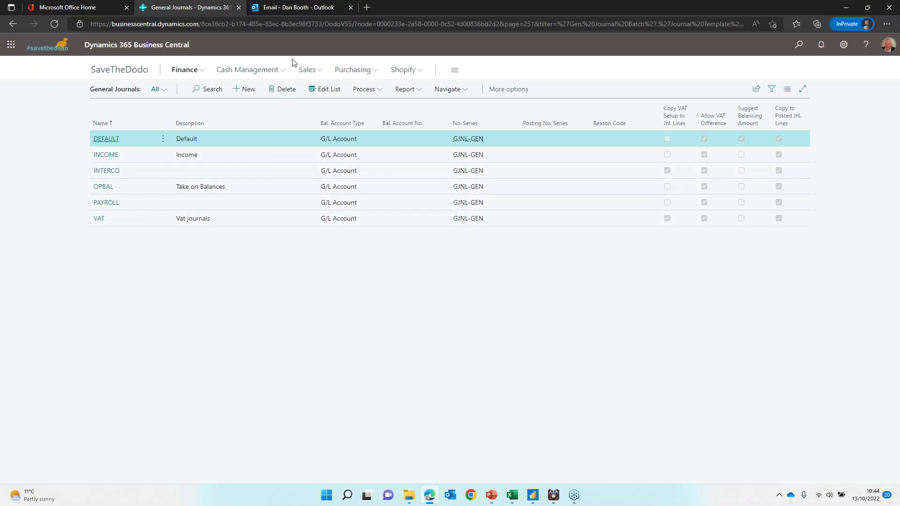
click(117, 75)
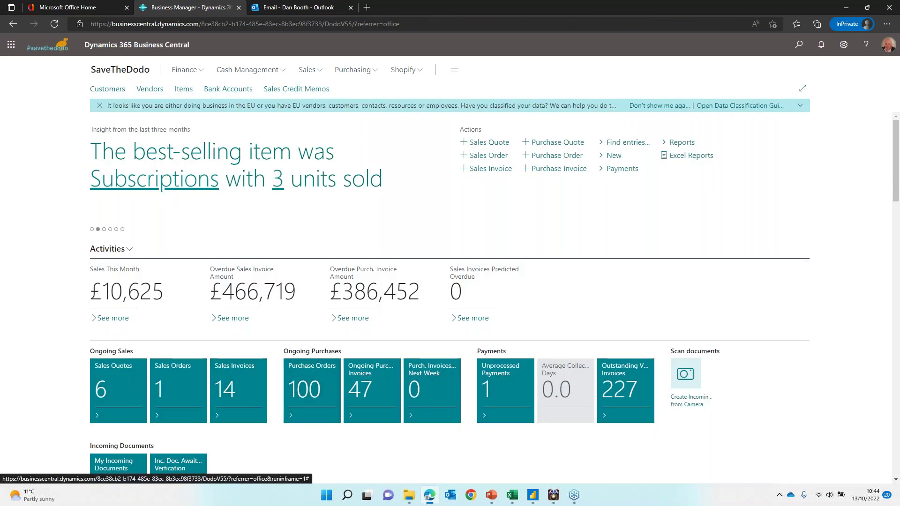
click(111, 92)
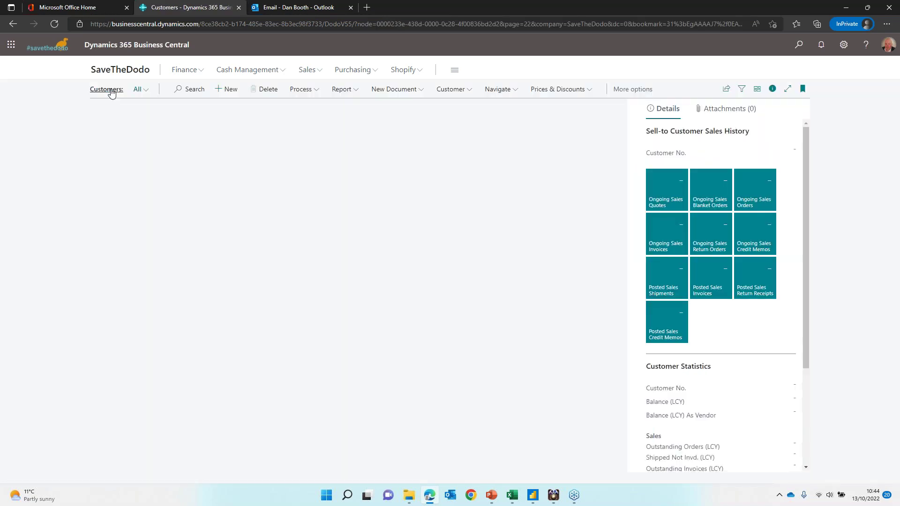
scroll(457, 356, down, 3)
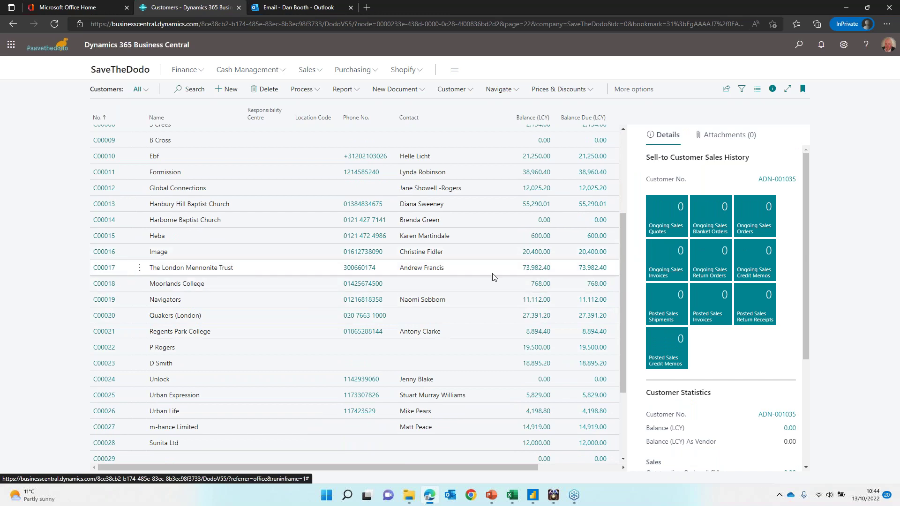
click(536, 269)
click(538, 269)
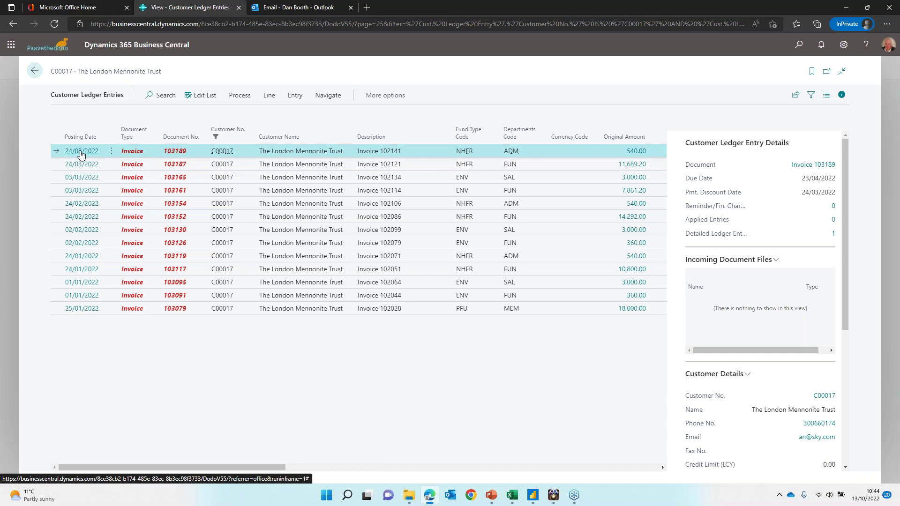
Step: Open posted sales invoice 103189 and start emailing it via Print/Send
click(81, 152)
click(183, 118)
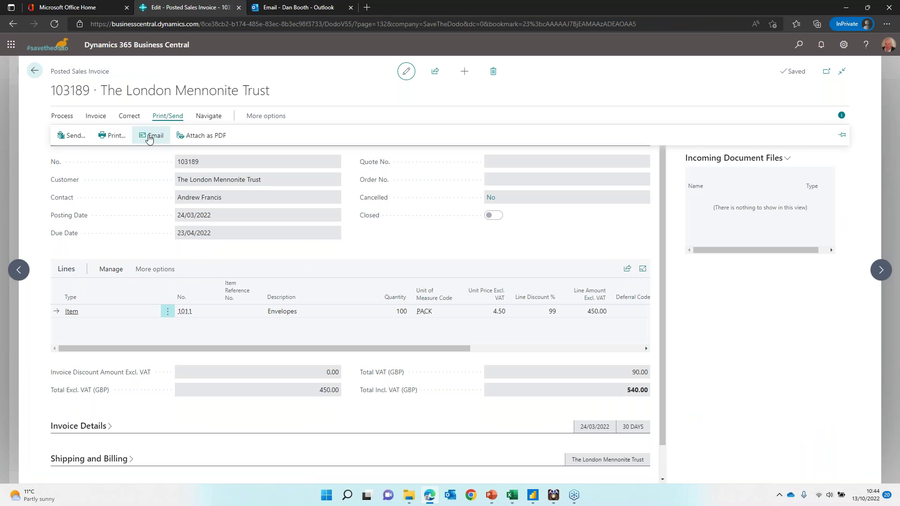
click(149, 137)
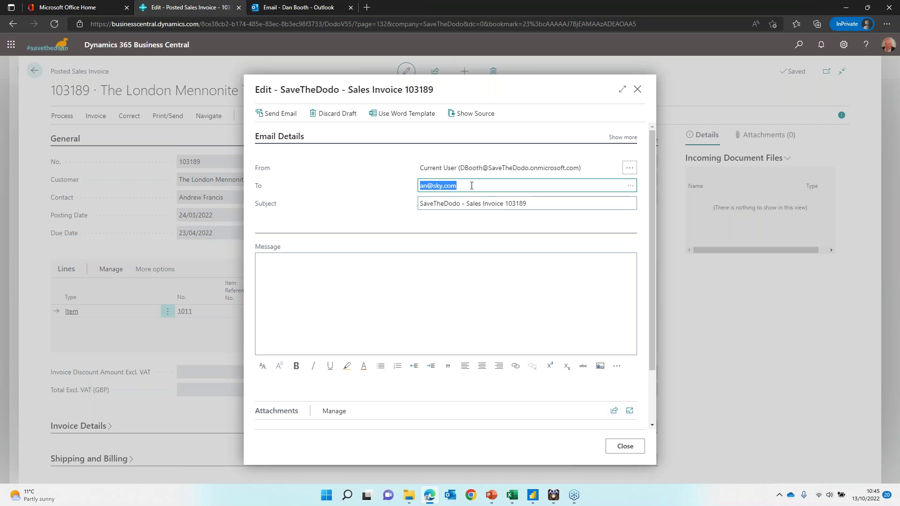
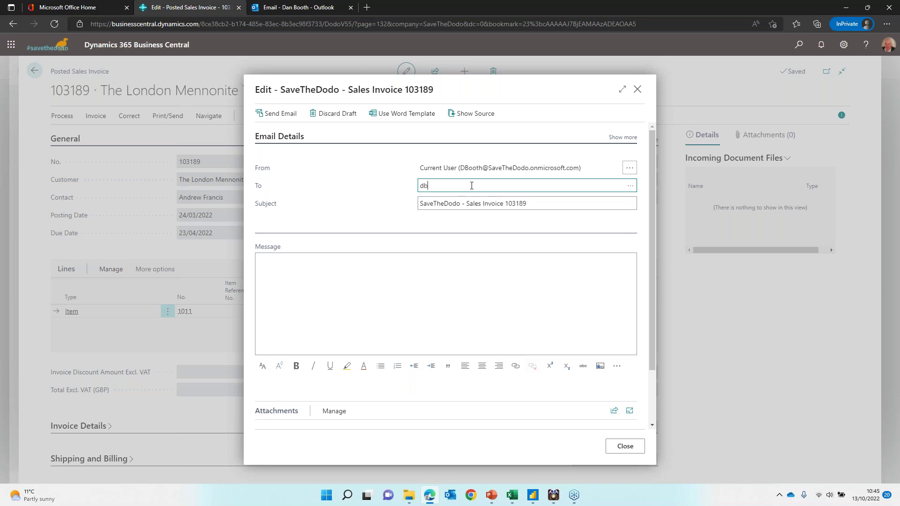
Step: Send invoice 103189 with its PDF to the internal address, message 'This is a copy invoice as required'
click(360, 314)
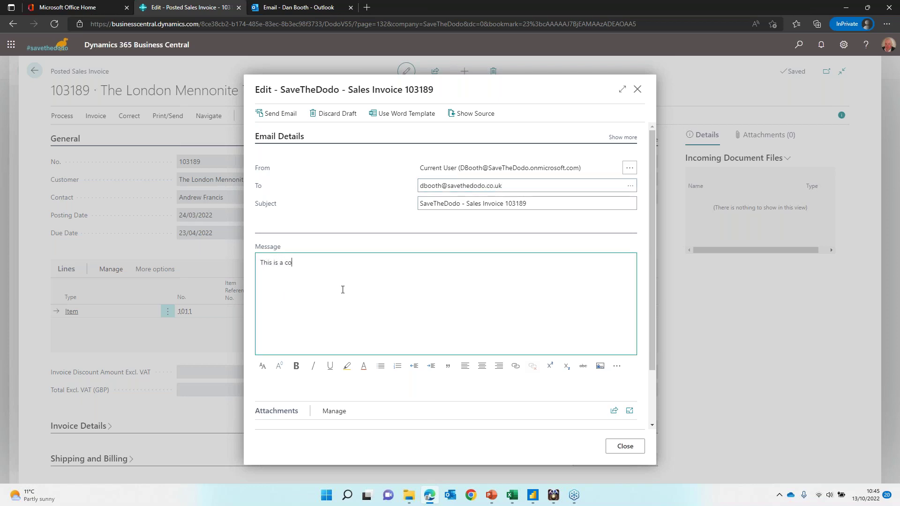
text(This is a copy invoice as required)
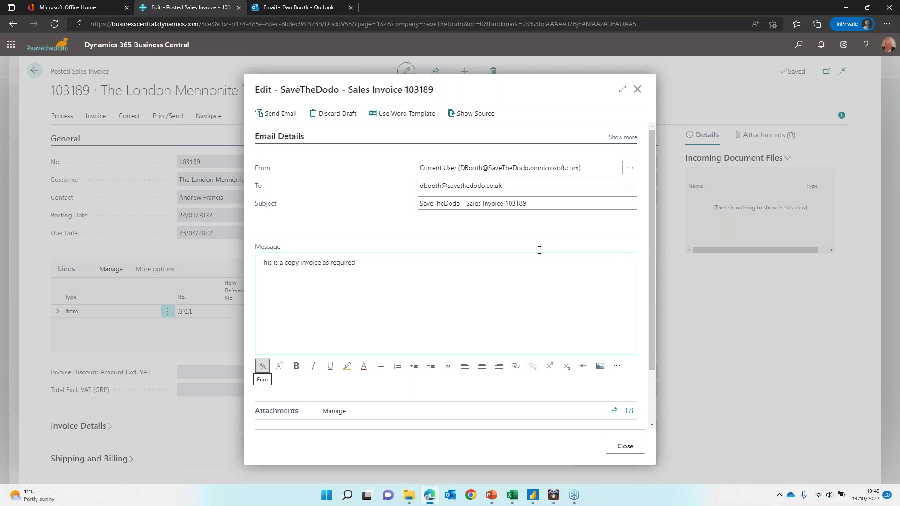
scroll(528, 336, down, 2)
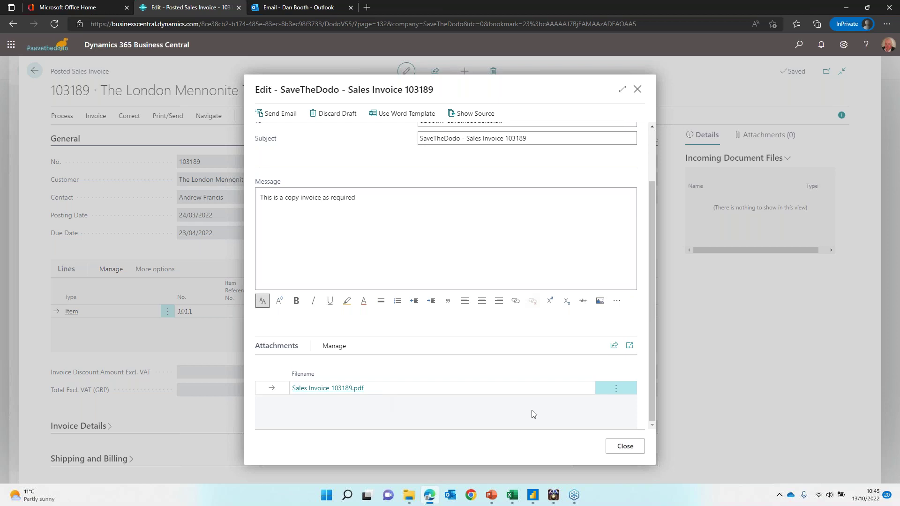
scroll(532, 414, up, 2)
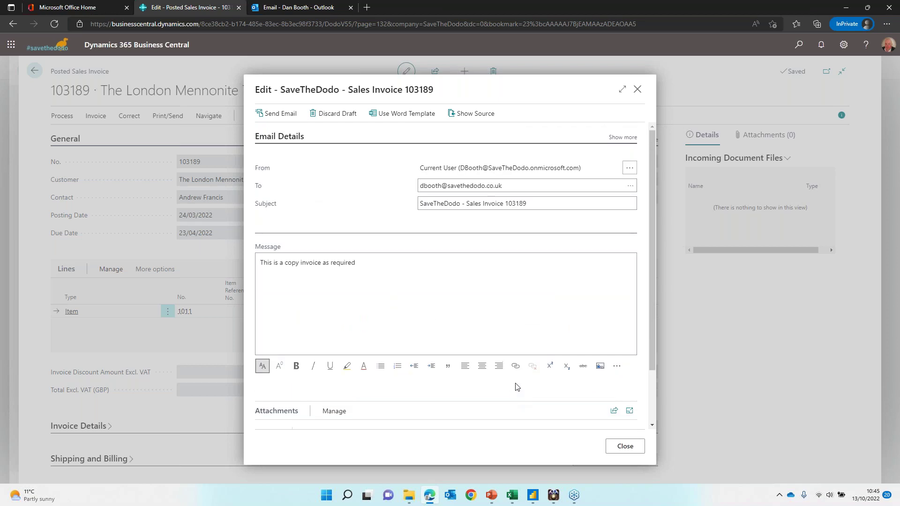
click(281, 114)
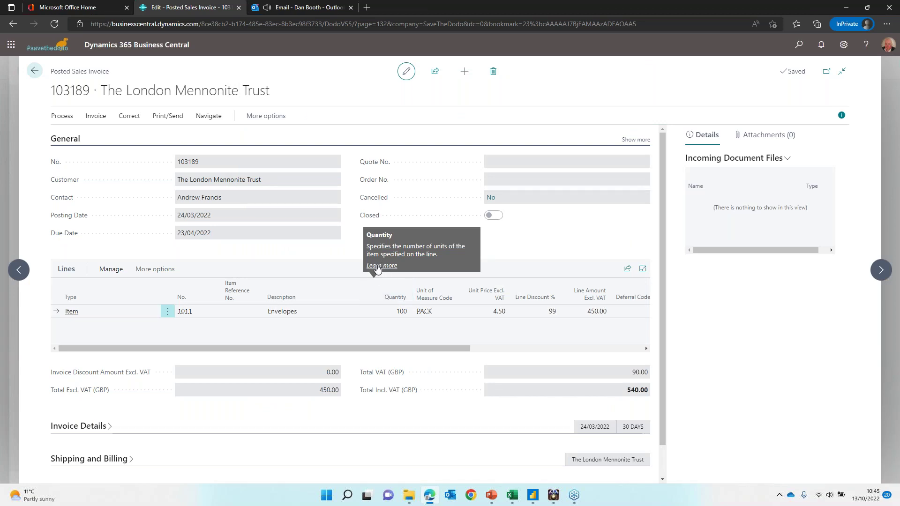
click(291, 8)
Step: Open the arrived invoice email, then review Sent Emails Last 30 Days in Business Central
click(198, 149)
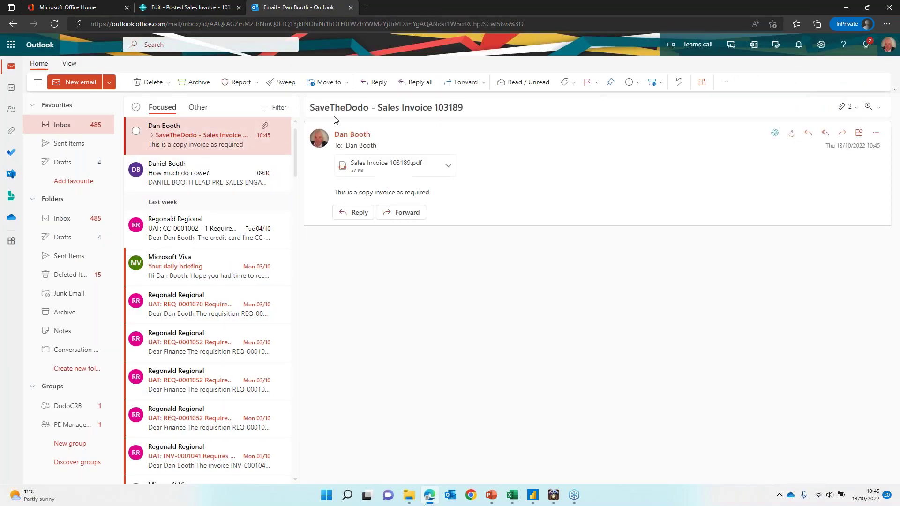
click(192, 9)
click(35, 70)
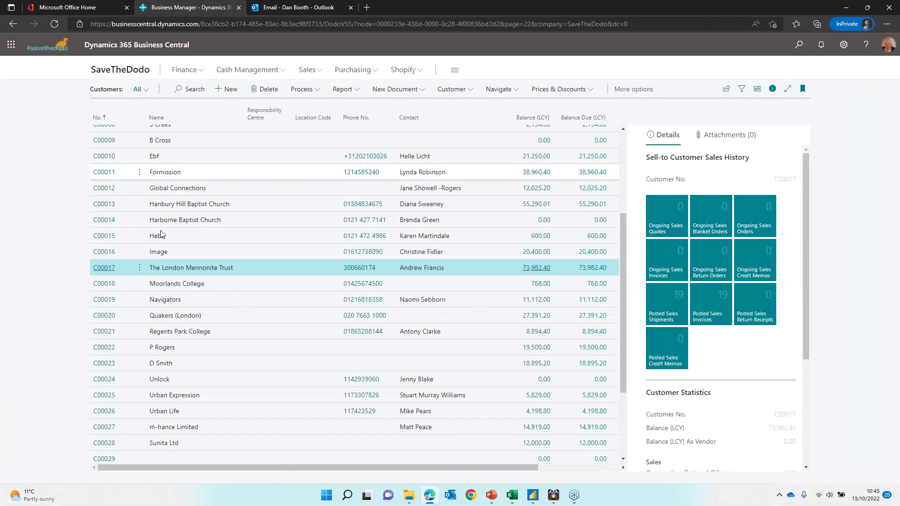
click(110, 75)
scroll(150, 276, down, 15)
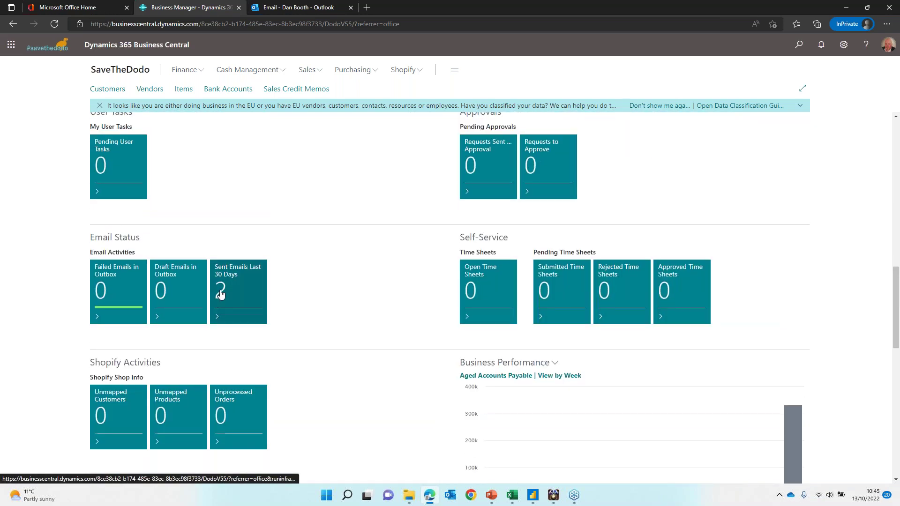
click(220, 276)
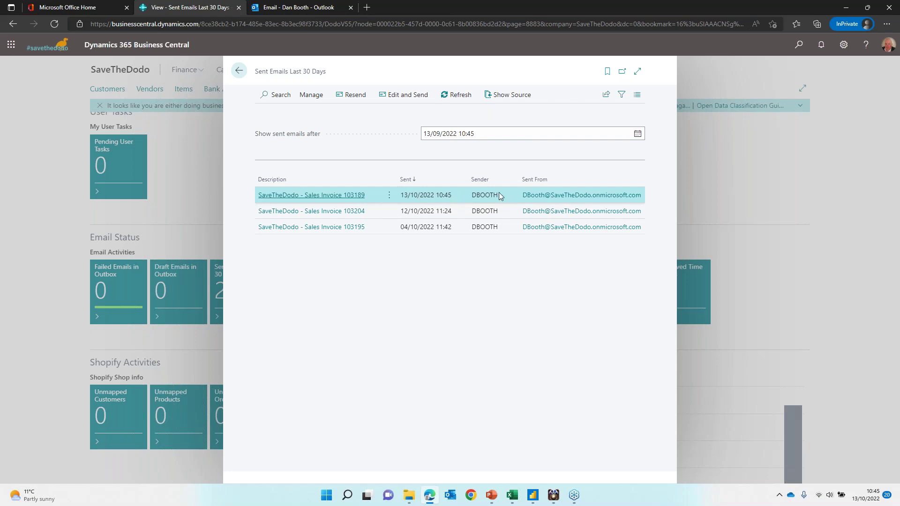
click(239, 70)
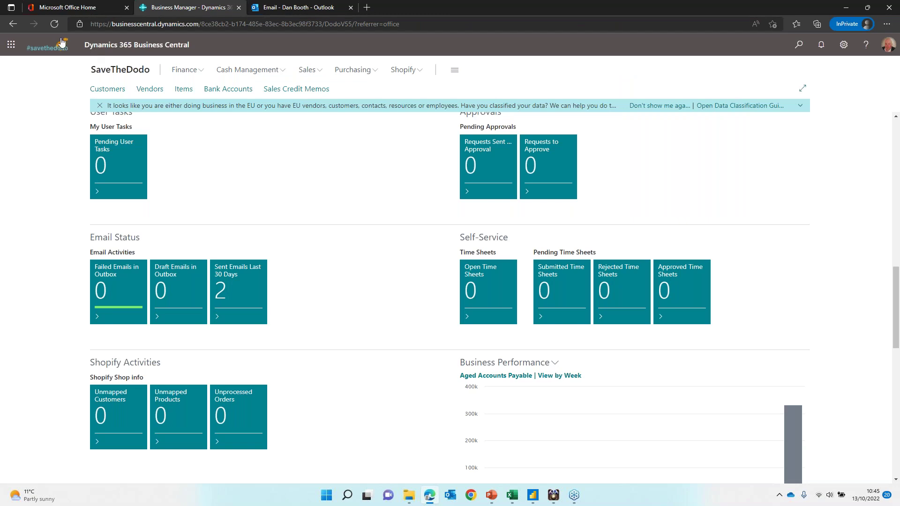
Step: Confirm Sales Invoice 103189 in Outlook's Sent Items, then go back to the Inbox
click(288, 6)
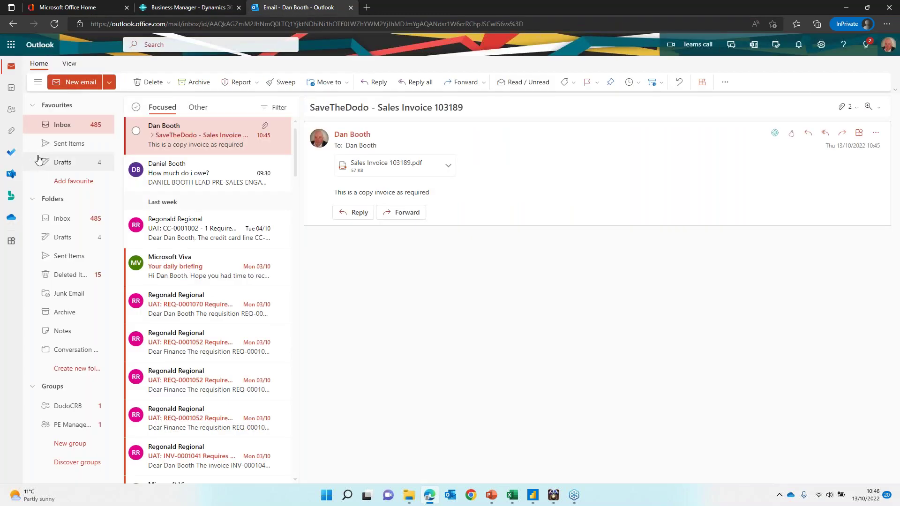
click(70, 259)
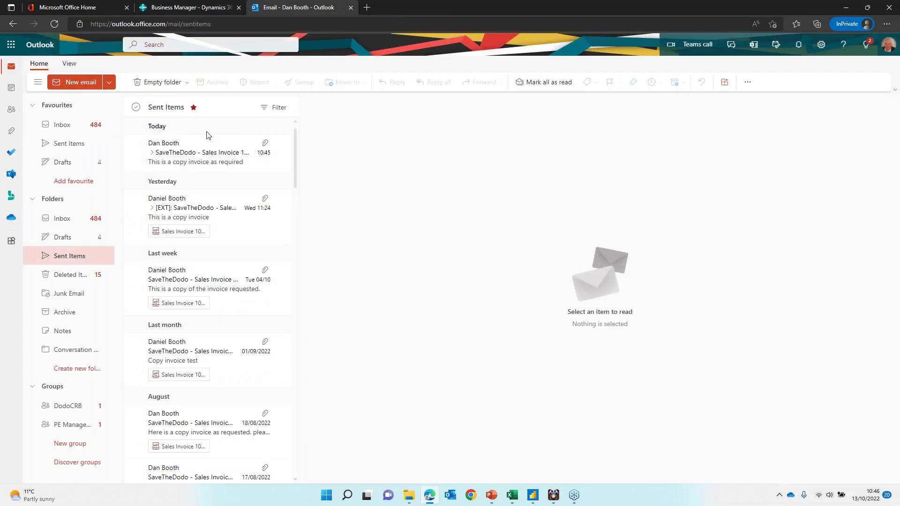
click(209, 153)
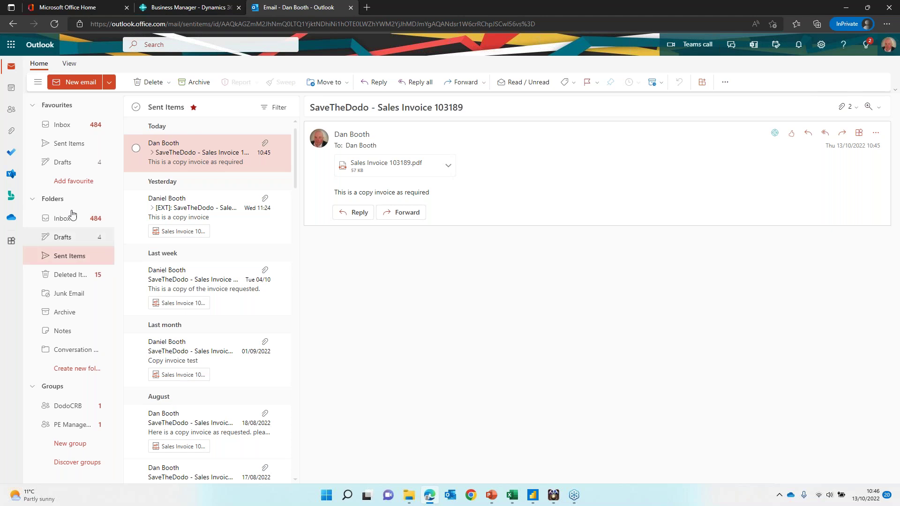
click(63, 125)
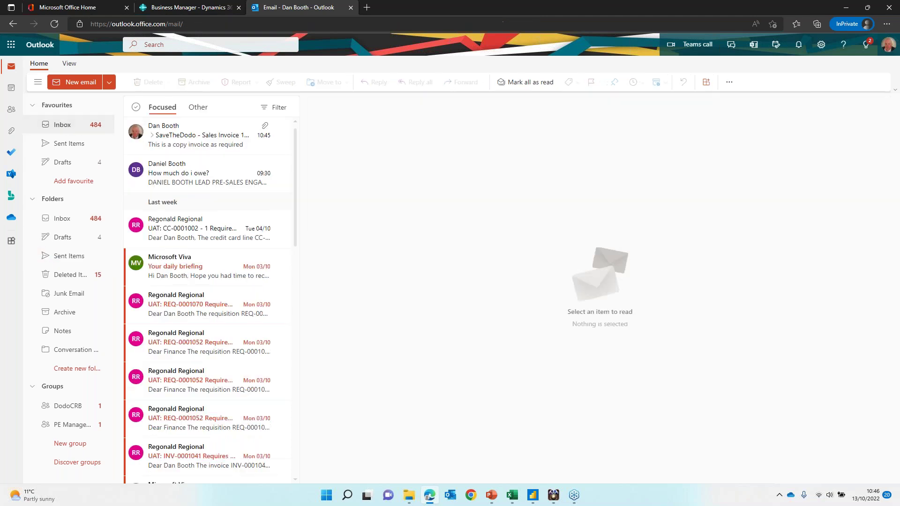
Step: Open the 'How much do i owe?' email and show the sender's Business Central contact insights
click(208, 171)
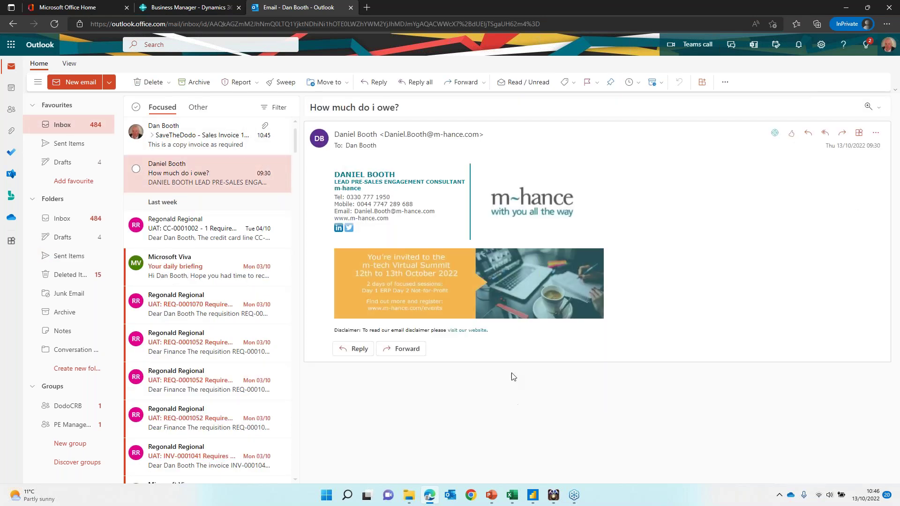
mouse_move(448, 141)
mouse_move(407, 137)
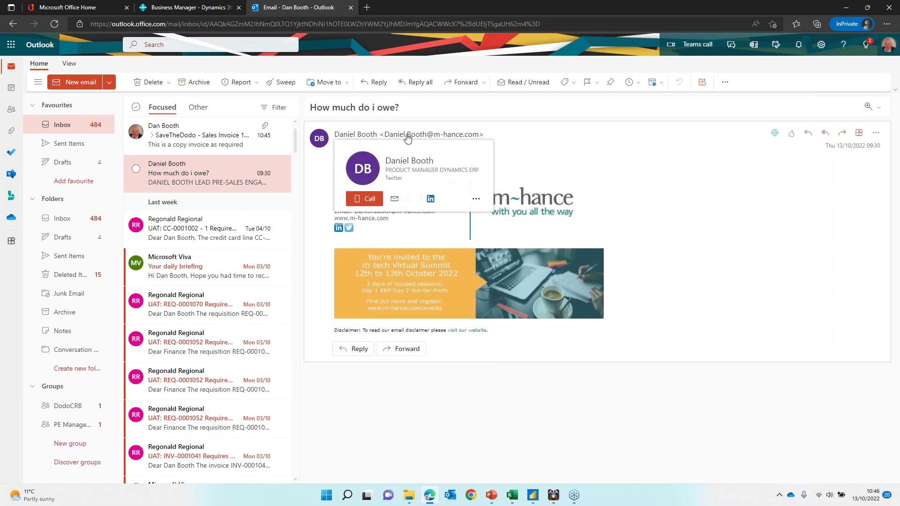
click(776, 134)
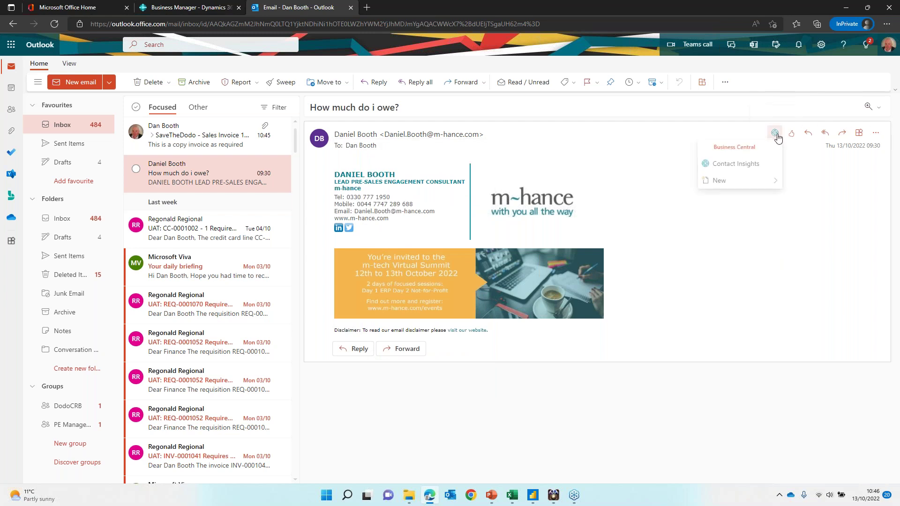
click(736, 165)
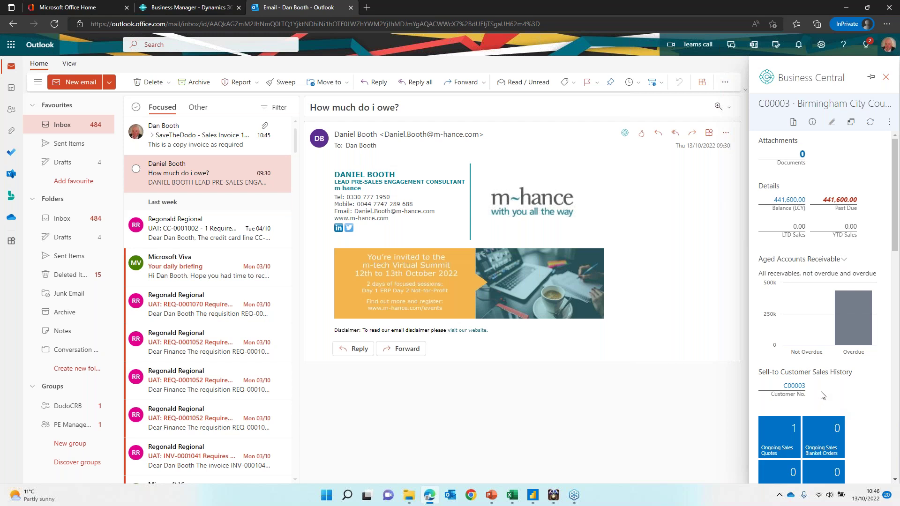
Step: Review the balance ledger entries (invoices 103066, 103064, 103052) in a separate window, then close the pane
scroll(811, 338, down, 10)
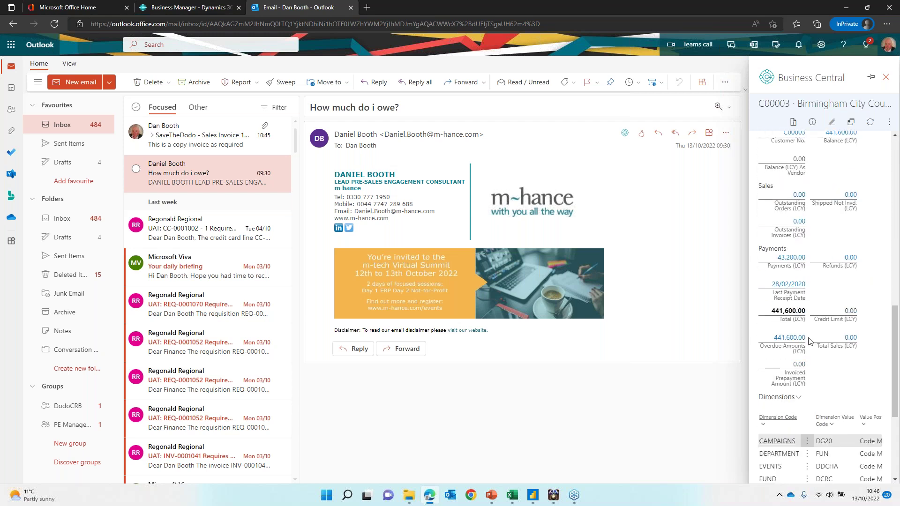
scroll(807, 345, up, 15)
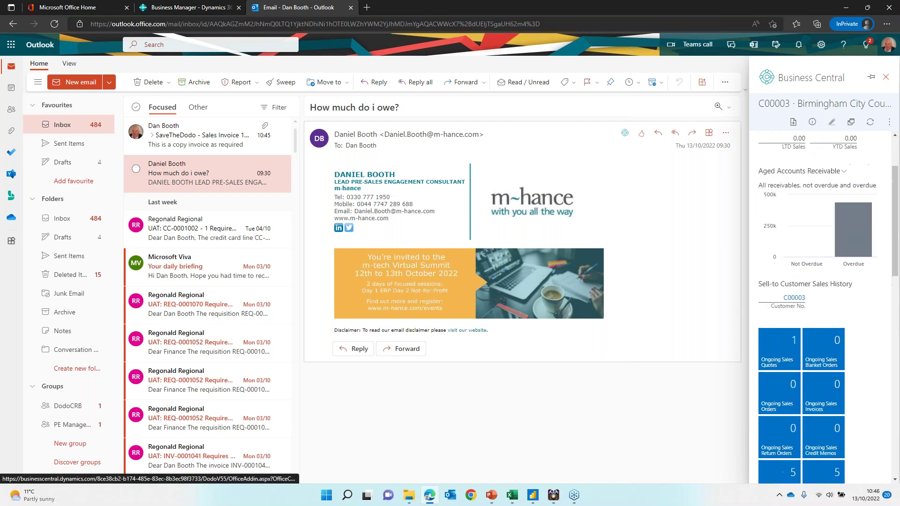
scroll(807, 345, down, 10)
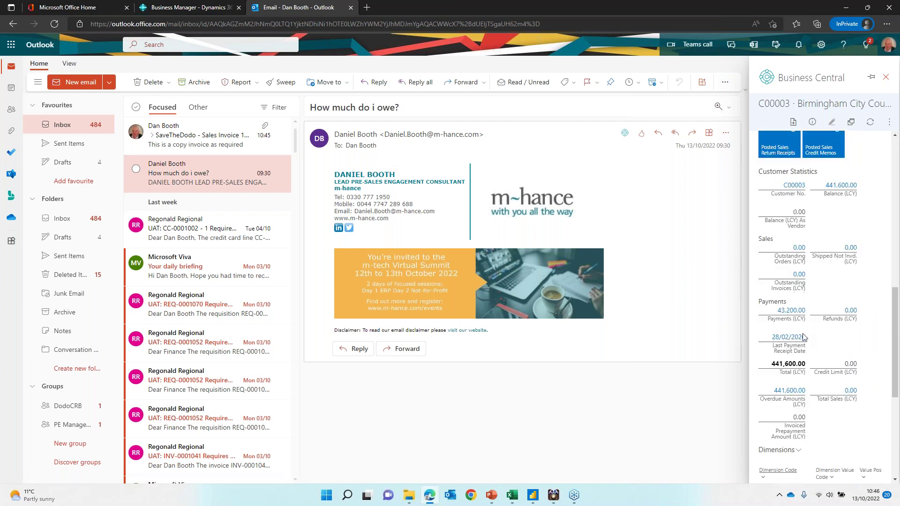
scroll(825, 307, down, 3)
scroll(839, 227, up, 1)
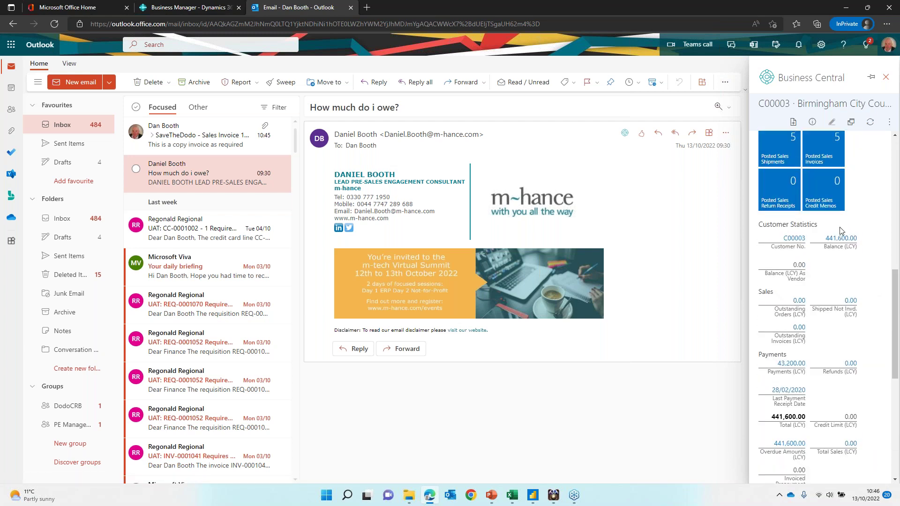
scroll(820, 355, up, 1)
scroll(819, 354, up, 10)
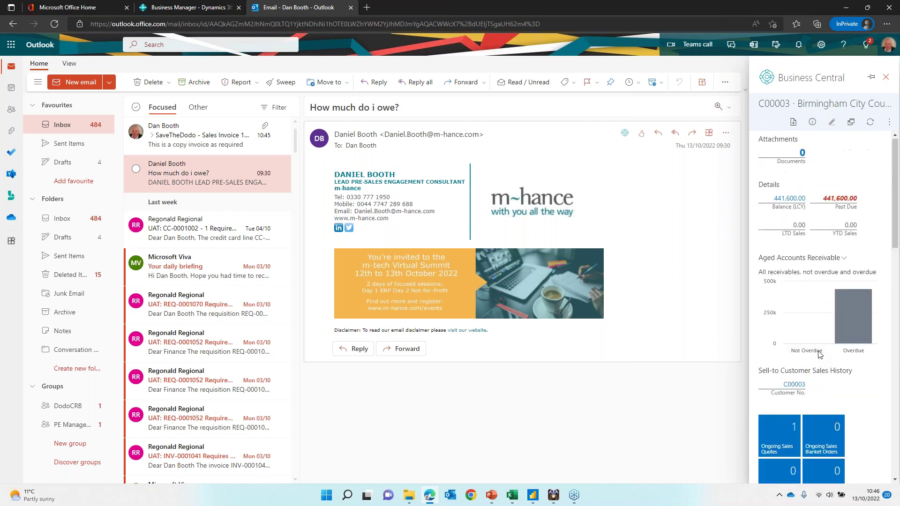
click(788, 201)
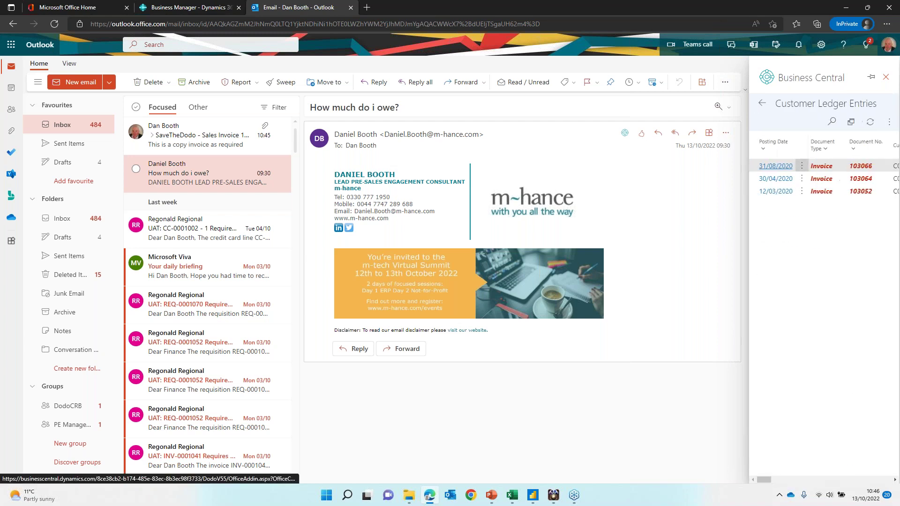
click(851, 123)
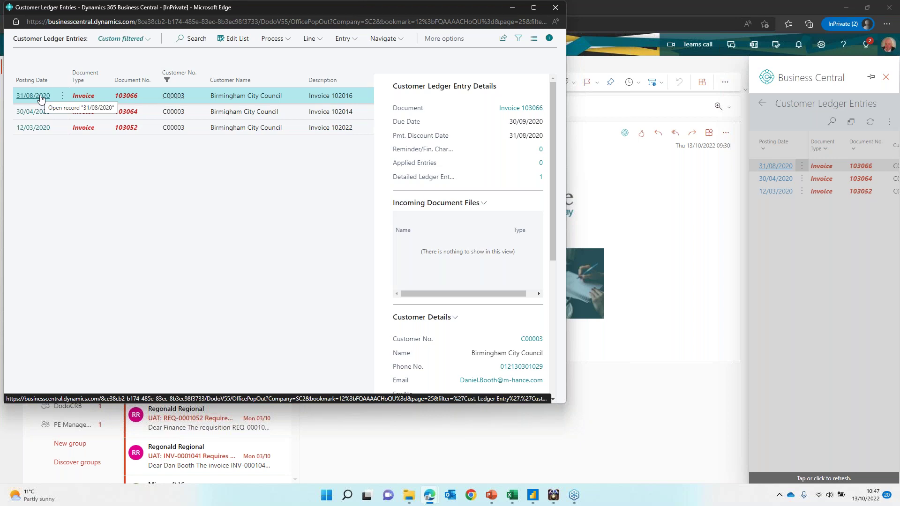
click(556, 11)
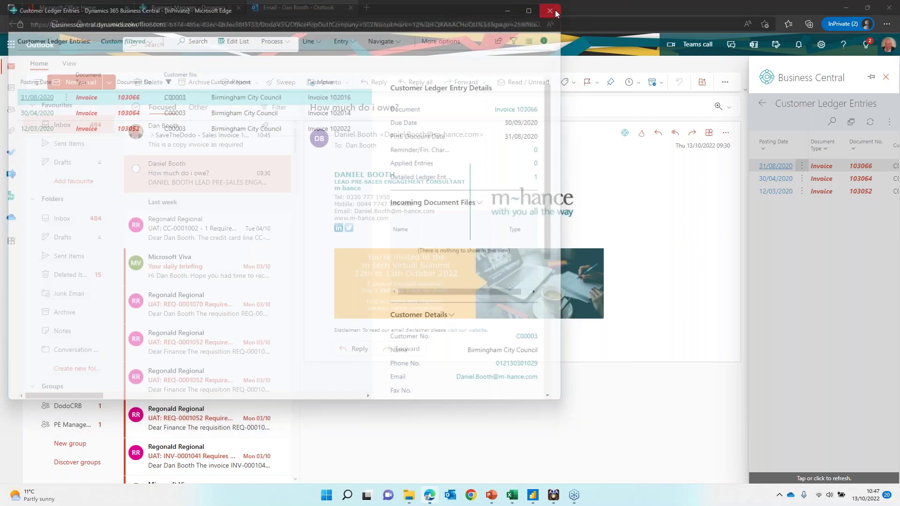
click(886, 77)
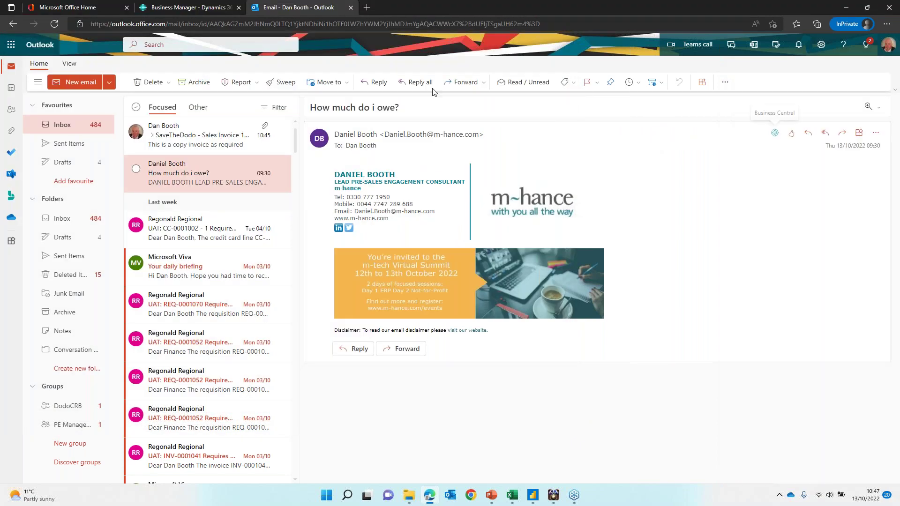
Step: Search for 'trial balance' in Business Central and open the Trial Balance report options
click(205, 7)
scroll(421, 257, up, 10)
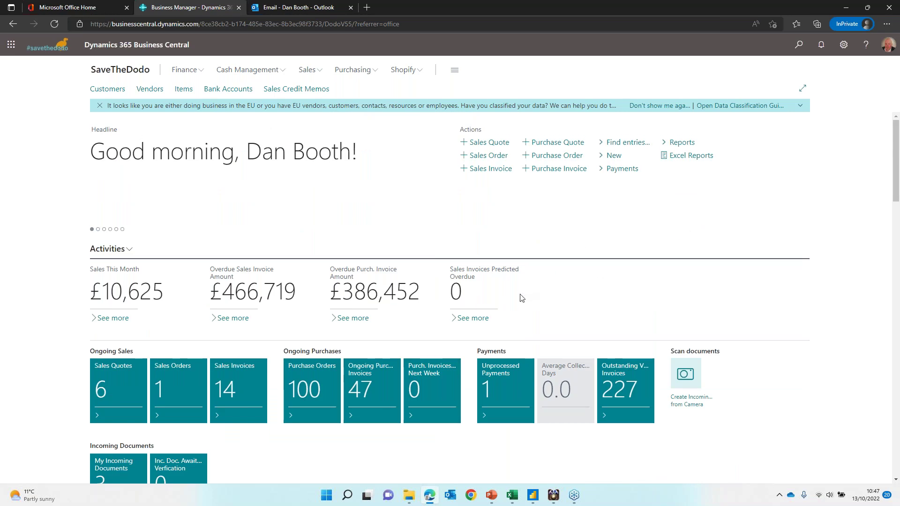
click(800, 45)
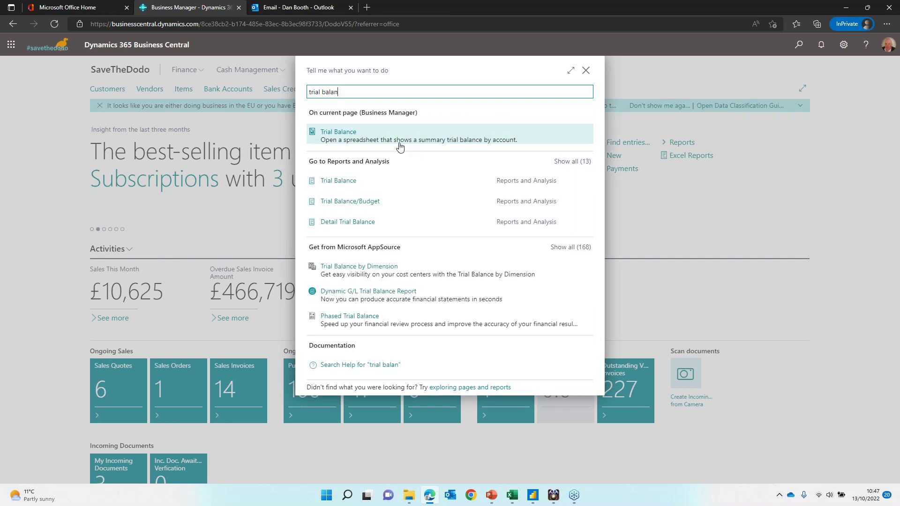
click(587, 162)
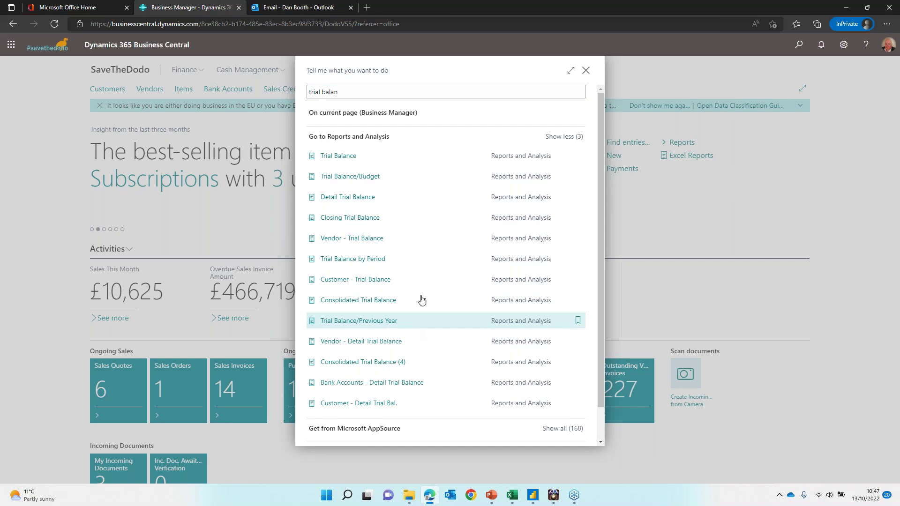
click(382, 159)
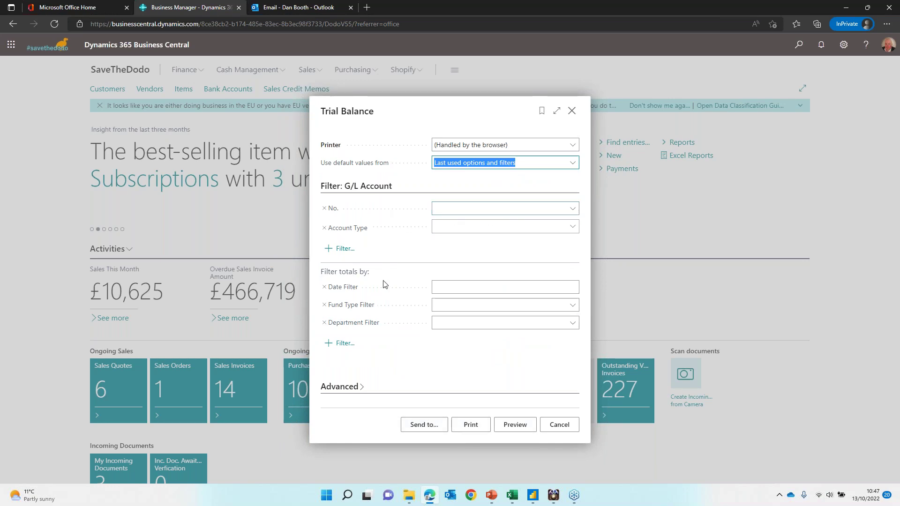
Step: Check the Fund Type Filter codes and Send to file types, then cancel the report
click(573, 306)
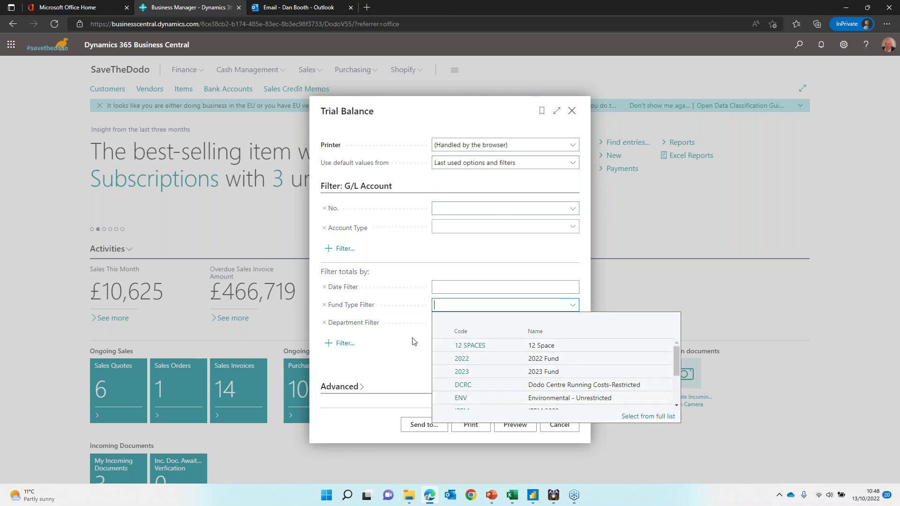
key(Escape)
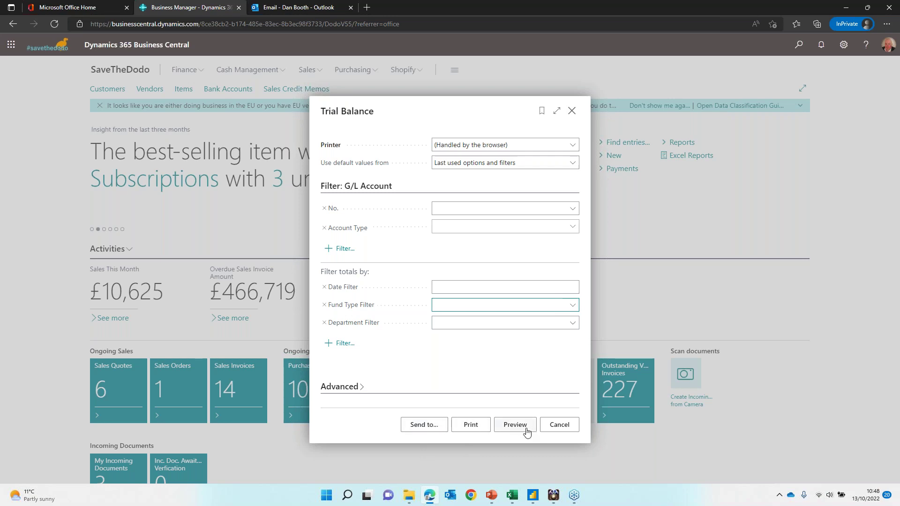
click(421, 425)
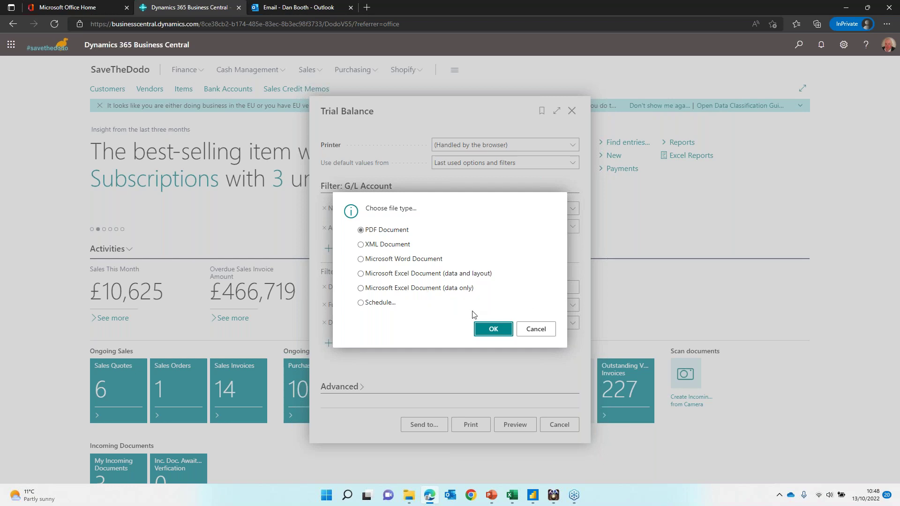
click(532, 330)
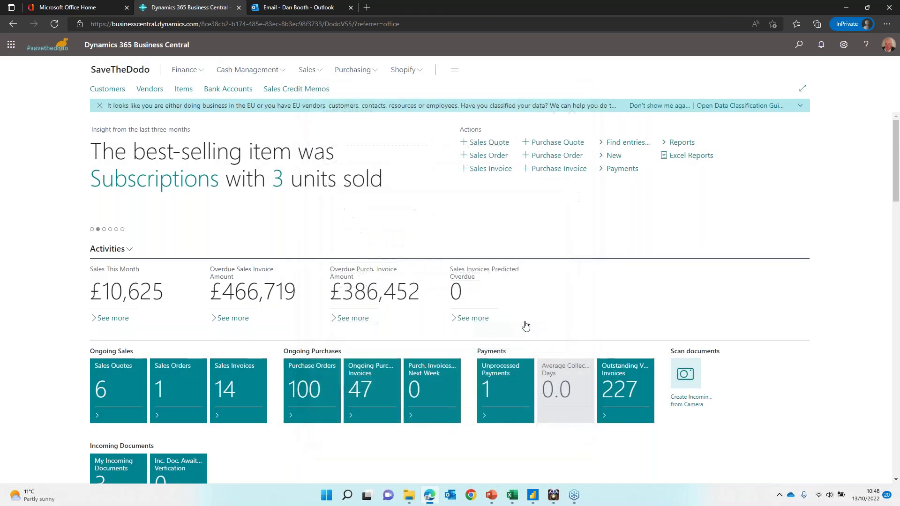
Step: Search 'trial bal' and open the Trial Balance report options
scroll(766, 121, down, 10)
scroll(756, 133, up, 5)
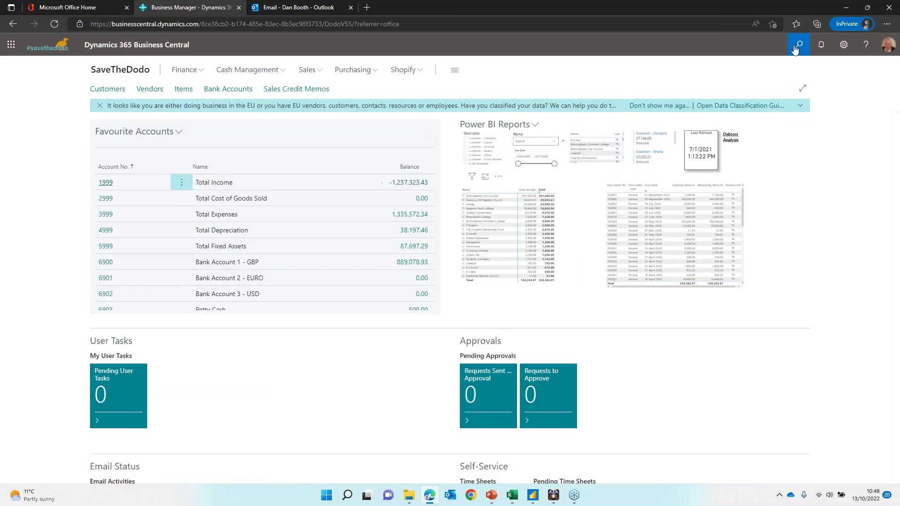
click(798, 45)
text(trial bal)
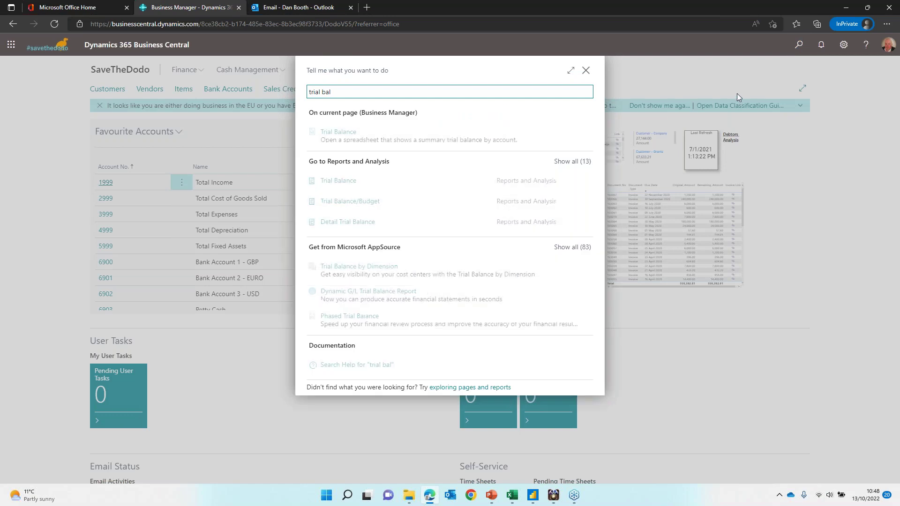
click(378, 183)
Step: Preview the four-page Trial Balance, then close the preview and report options
click(515, 424)
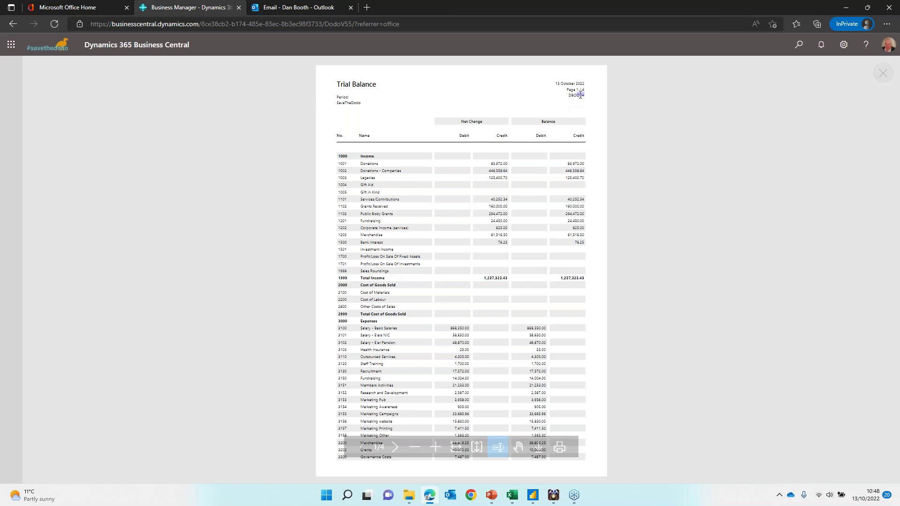
scroll(523, 298, down, 2)
scroll(523, 297, up, 2)
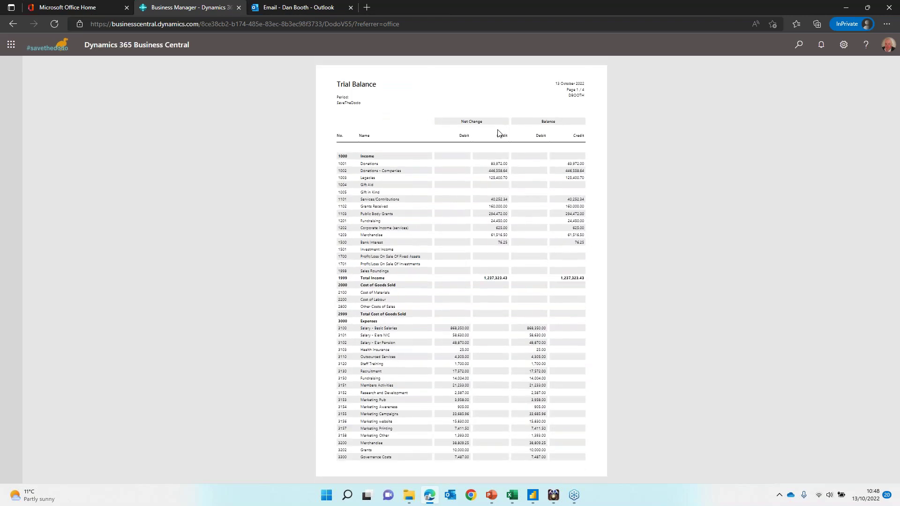
scroll(563, 338, down, 20)
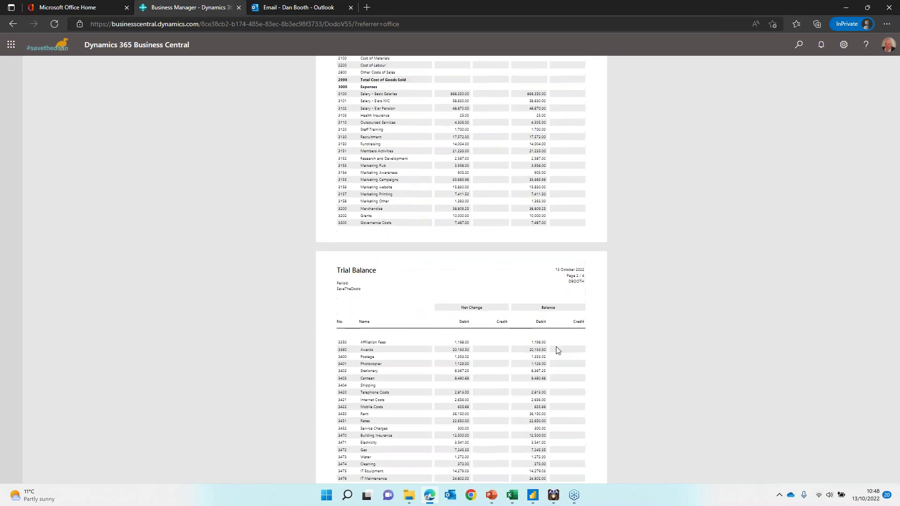
scroll(554, 353, down, 5)
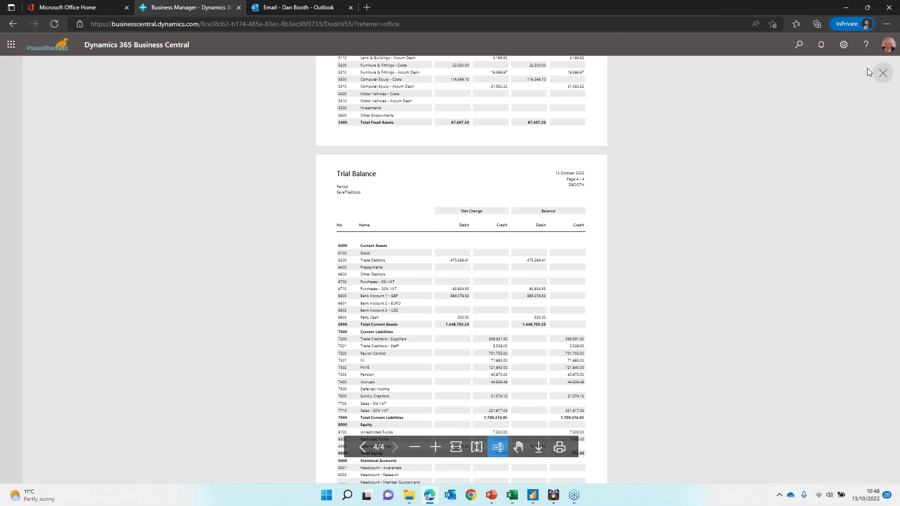
click(884, 72)
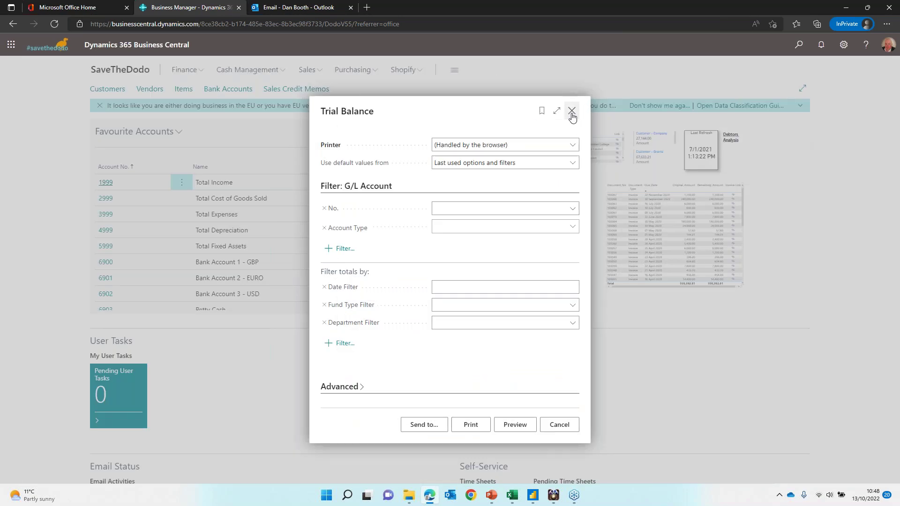
click(572, 111)
click(799, 45)
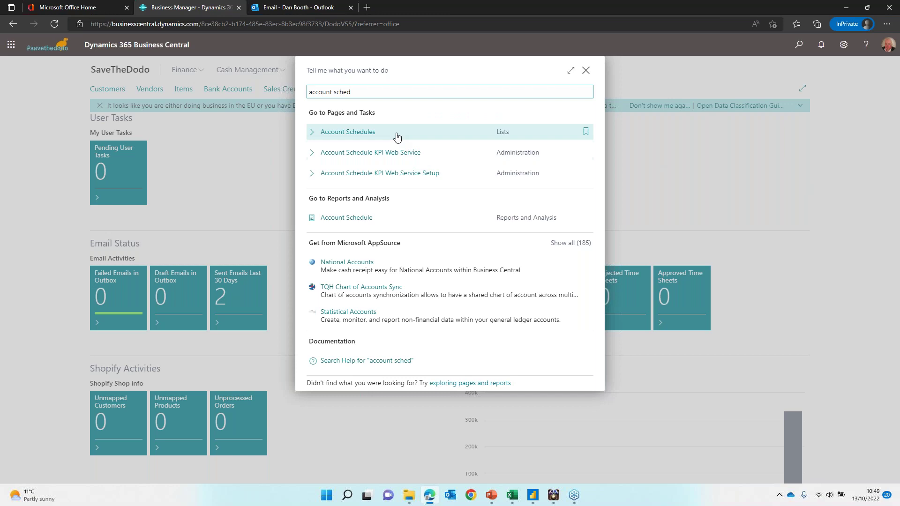
Step: Open the Acc. Schedule Overview for M-INC-SC from the Account Schedules list
click(385, 135)
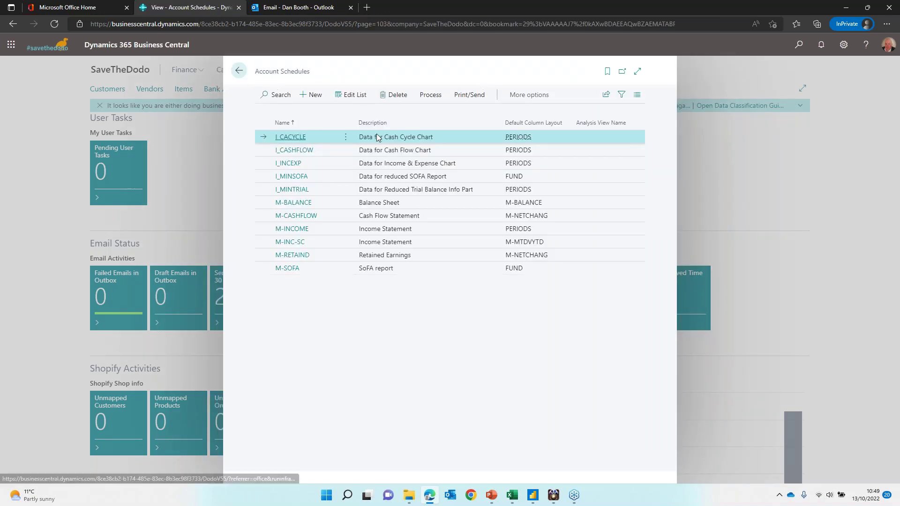
click(316, 245)
click(431, 95)
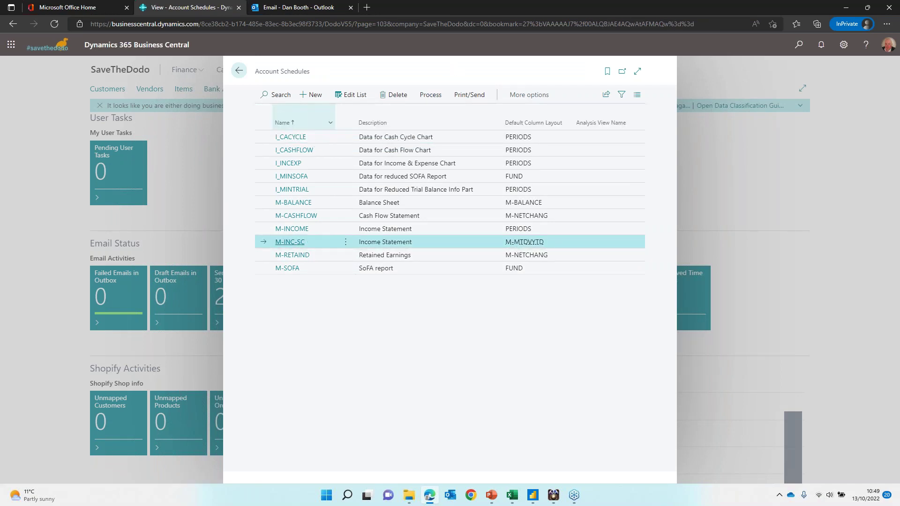
click(290, 241)
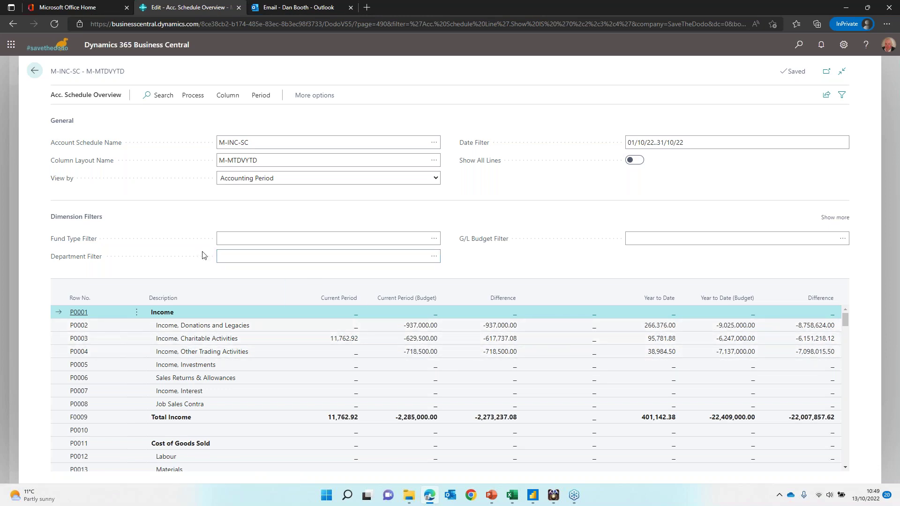
Step: Filter the income statement schedule to fund 2022 via the Fund Type lookup
click(434, 239)
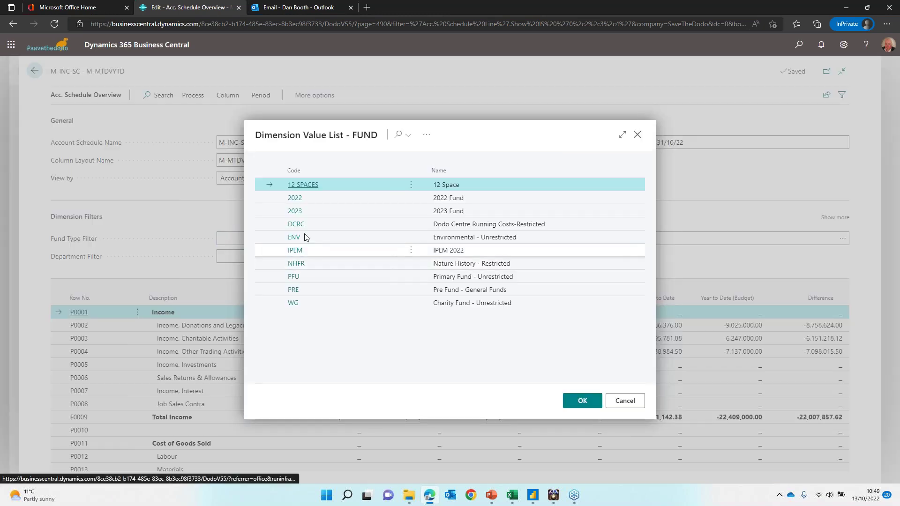
click(292, 240)
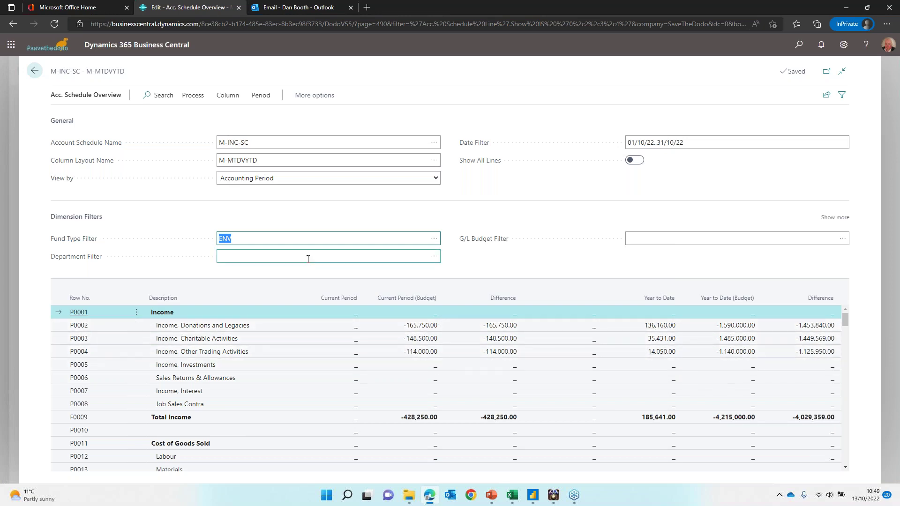
click(433, 239)
click(433, 239)
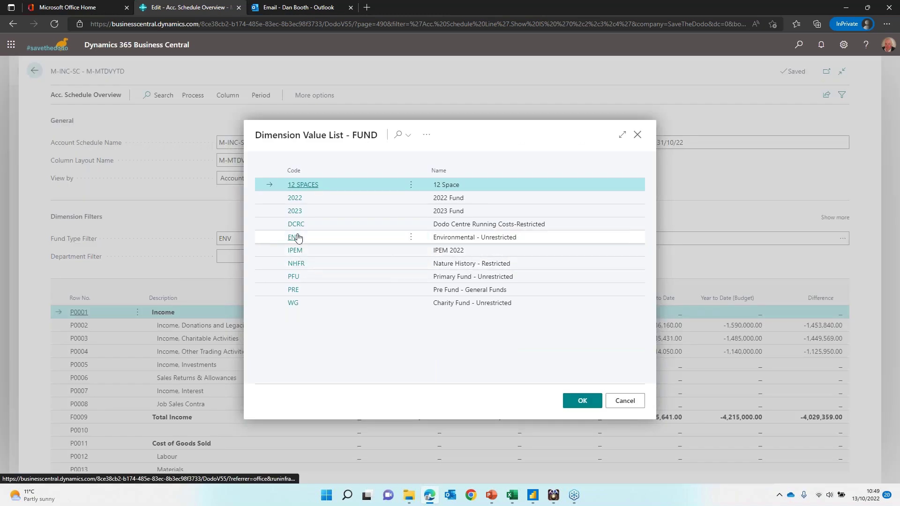
click(295, 200)
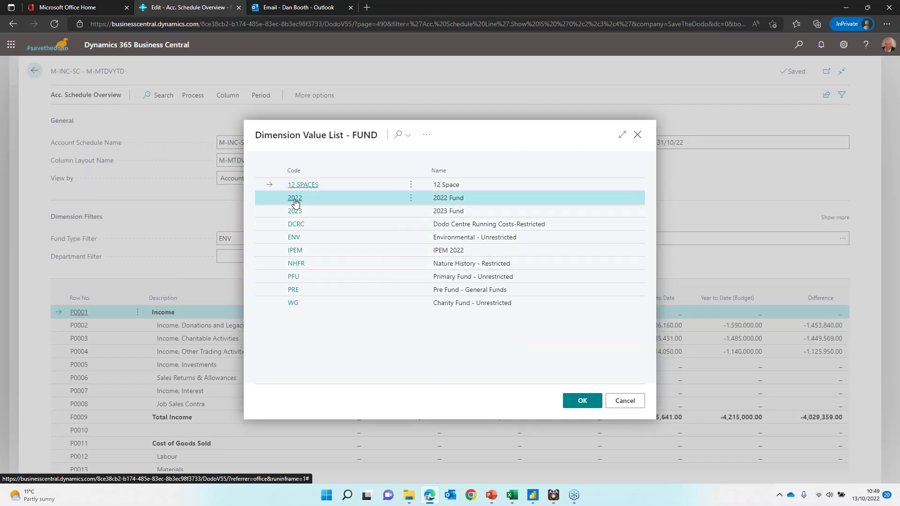
click(295, 202)
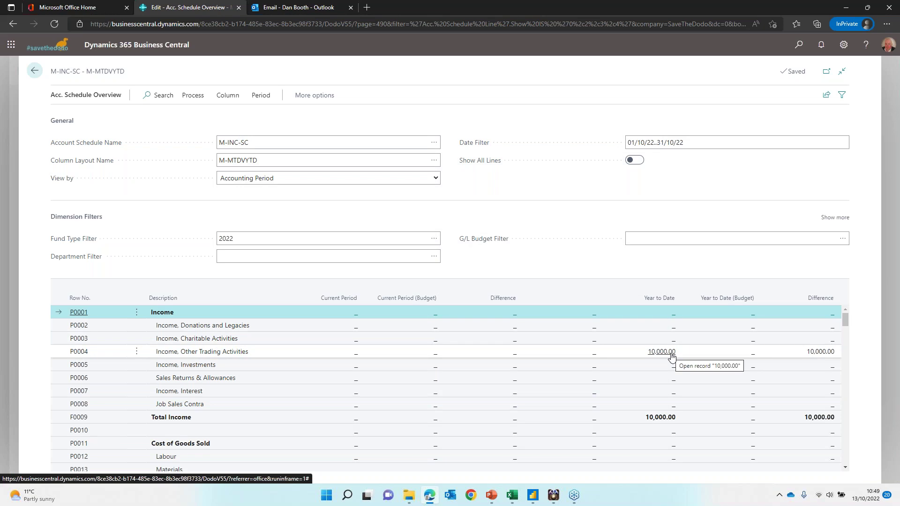
Step: Try the date filter 01/01/22..31/10/22, then revert it to 01/10/22..31/10/22
click(645, 143)
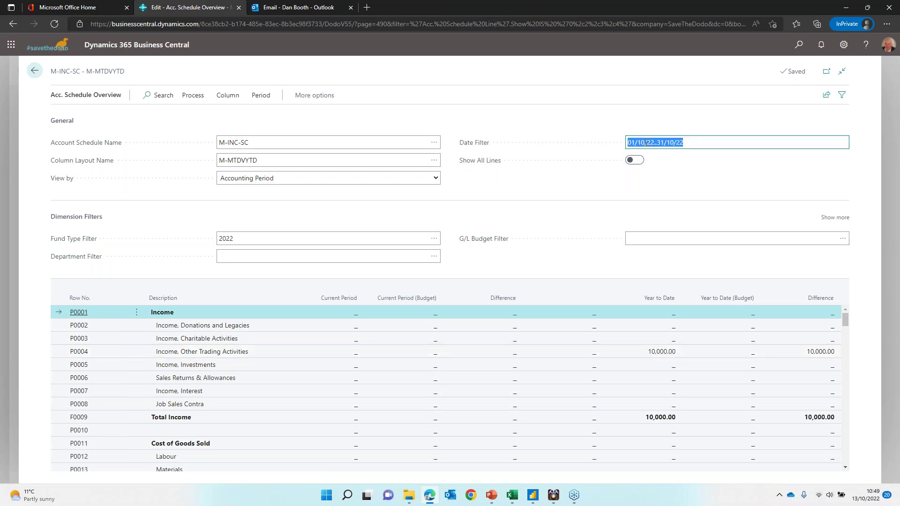
click(646, 142)
key(BackSpace)
key(BackSpace)
text(01)
key(Tab)
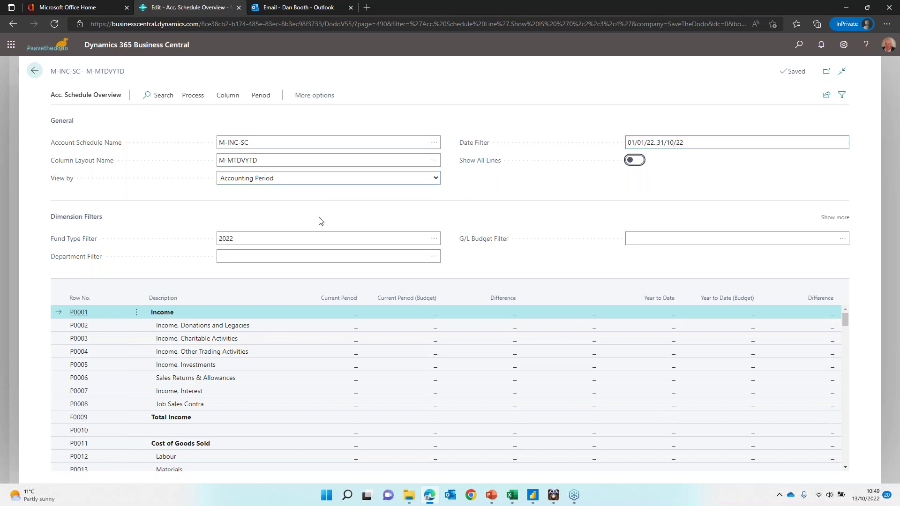
click(645, 144)
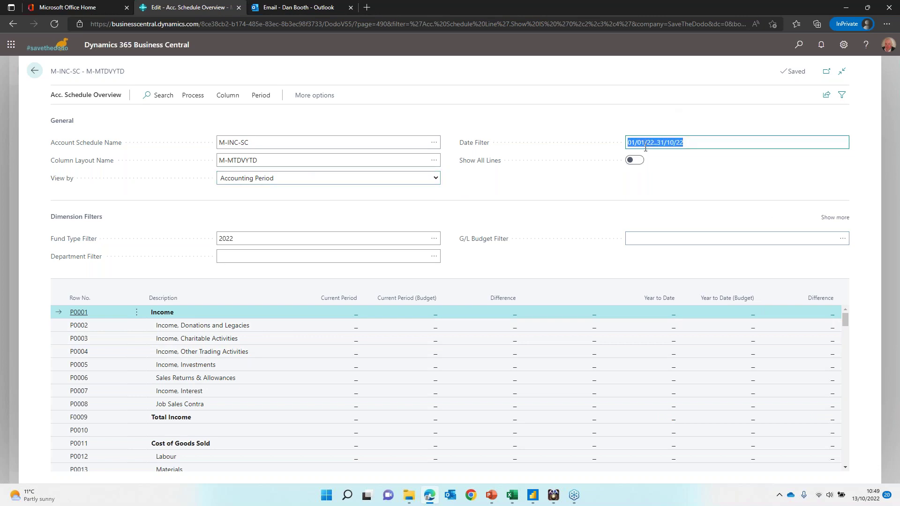
click(645, 144)
key(BackSpace)
key(BackSpace)
text(10)
key(Tab)
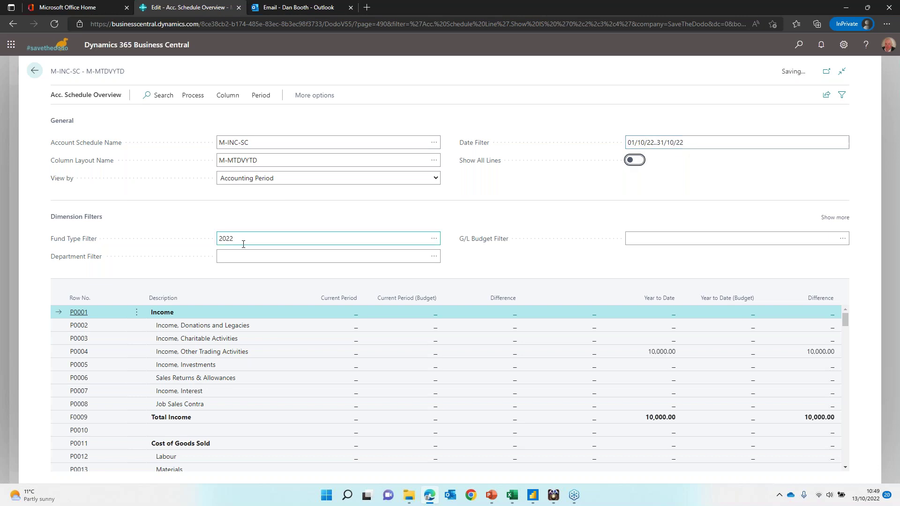
Step: Clear the 2022 Fund Type Filter so Total Income shows 401,142.38
click(244, 240)
key(alt+Down)
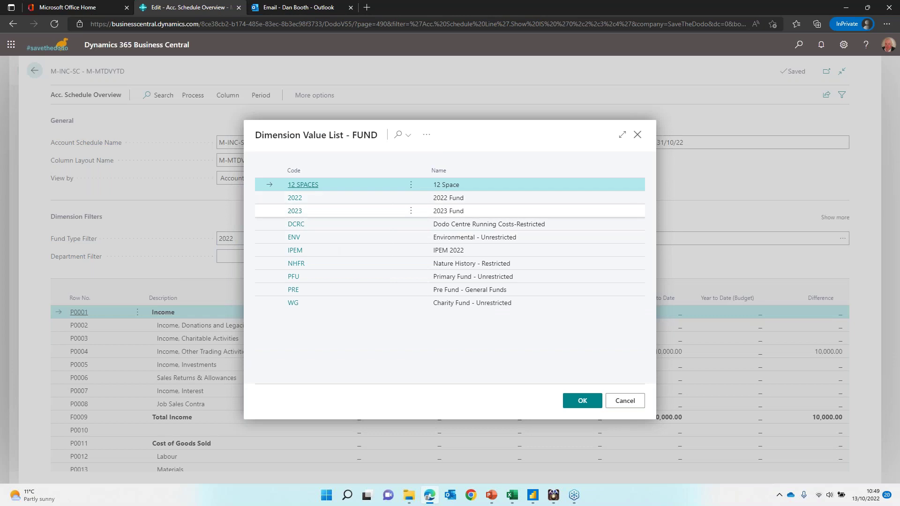
key(Escape)
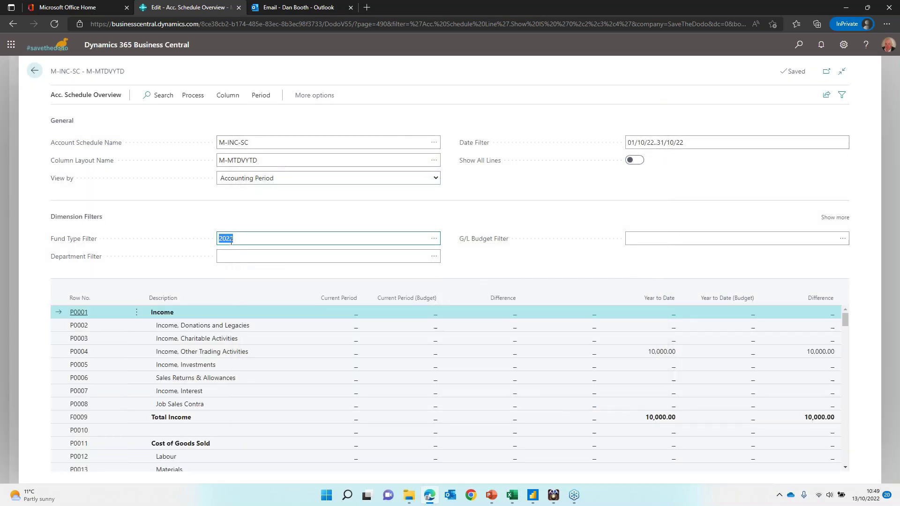
key(Delete)
key(Tab)
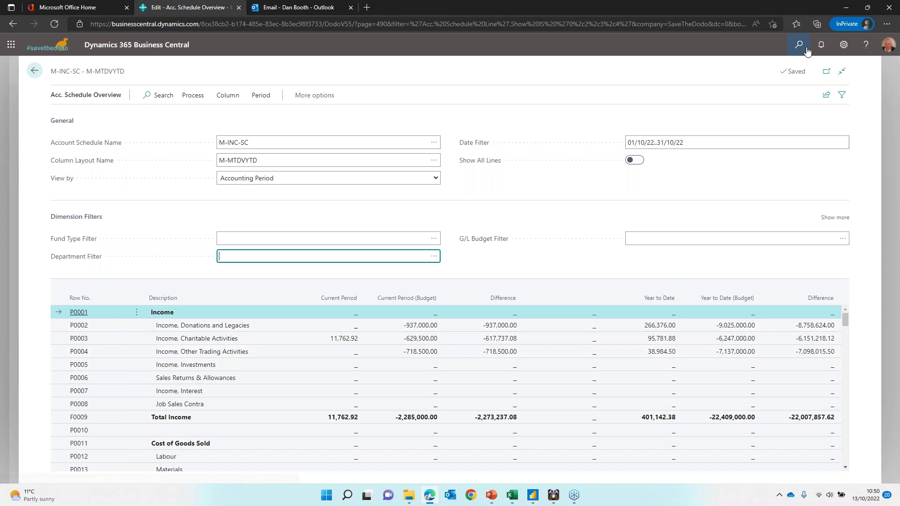
Step: Return to the role centre, choose Trial Balance from Excel Reports, and open Downloads
click(36, 70)
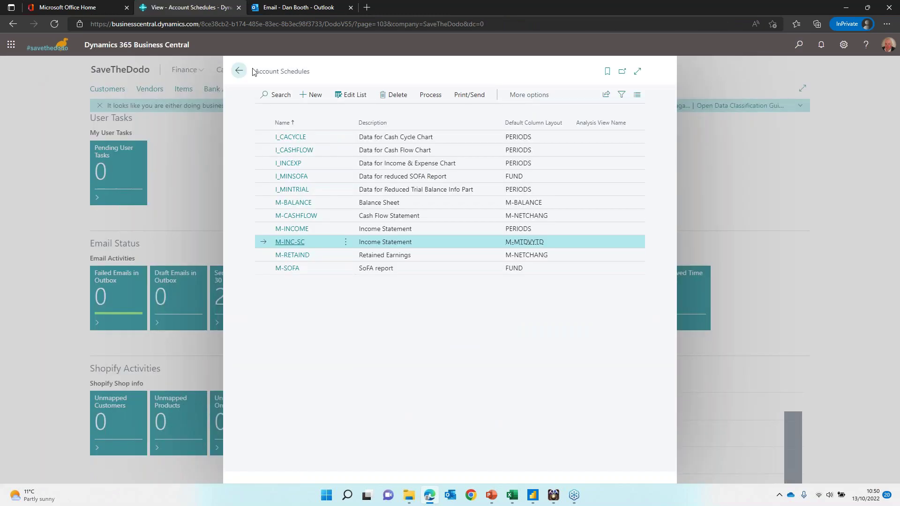
click(237, 71)
scroll(724, 204, up, 10)
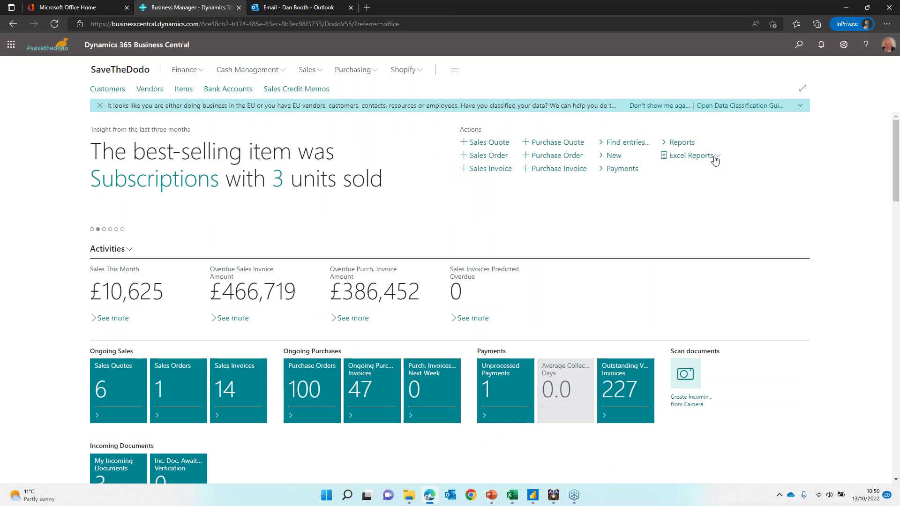
click(715, 160)
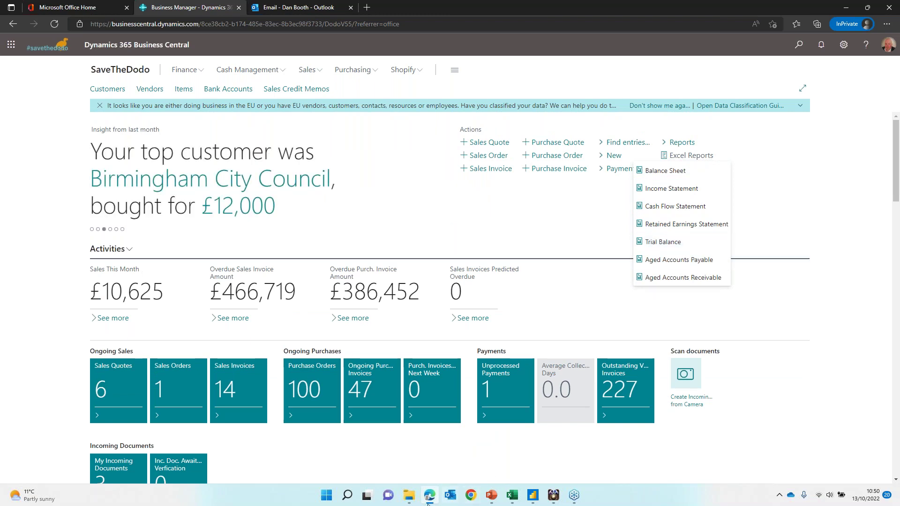
click(410, 495)
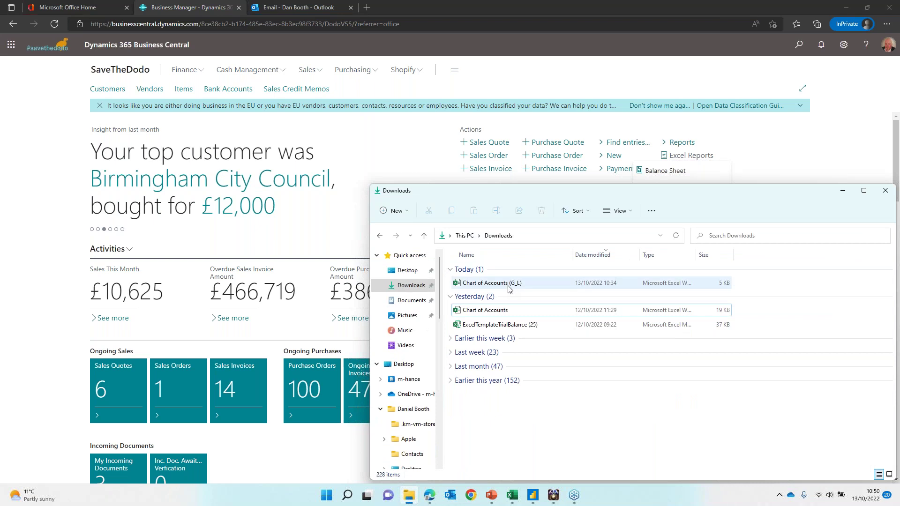
Step: Open the ExcelTemplateTrialBalance workbook and inspect individual account balances
click(505, 327)
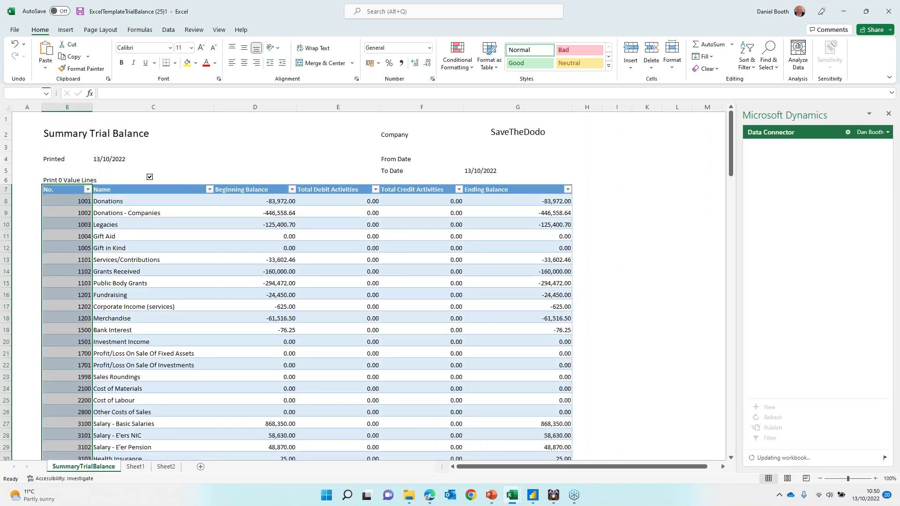
click(263, 212)
click(265, 247)
click(279, 306)
click(281, 318)
click(347, 329)
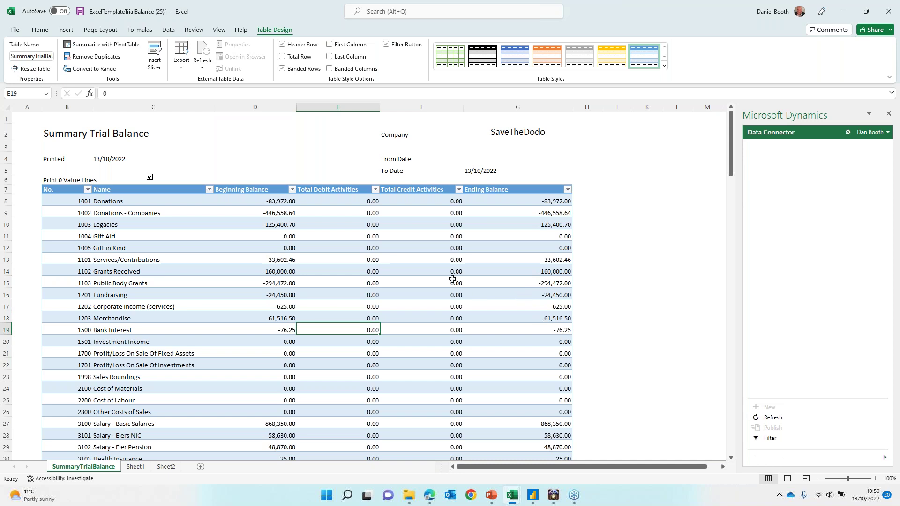
Step: Refresh the trial balance from Business Central, then close Excel without saving
click(770, 420)
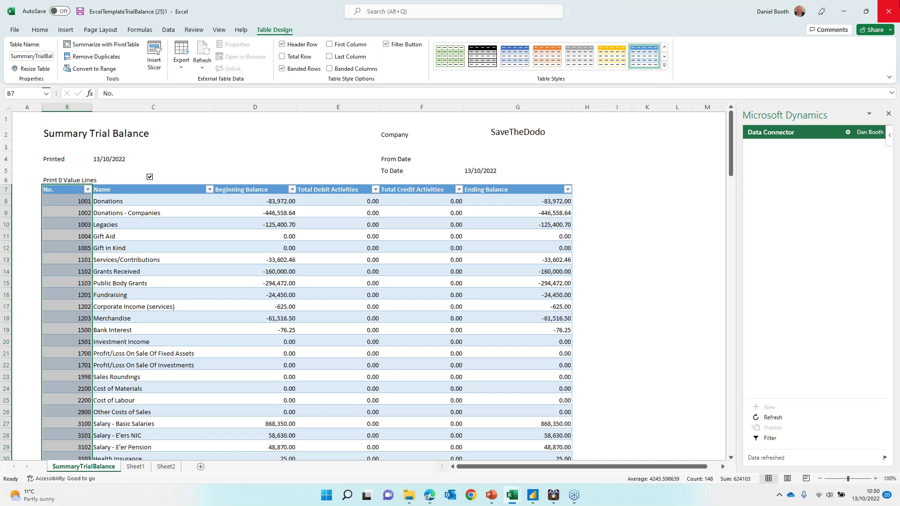
click(890, 18)
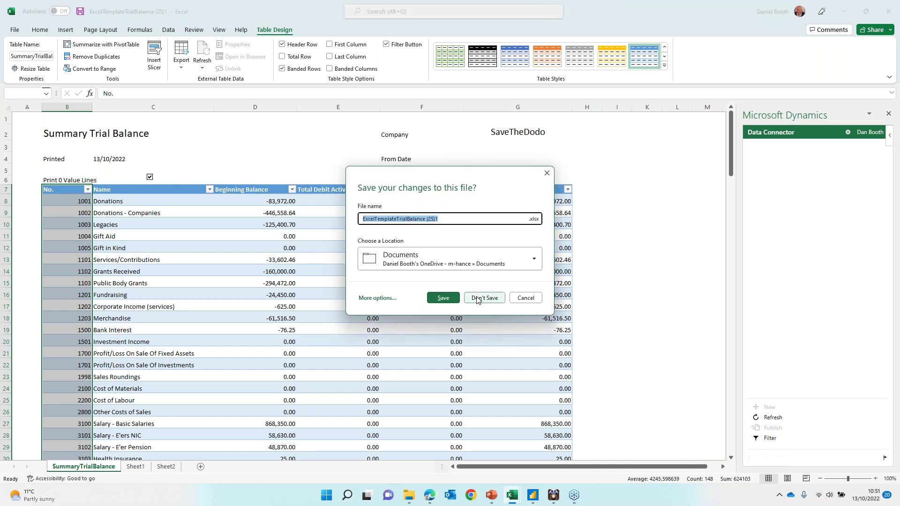
key(alt+Tab)
key(alt+Tab)
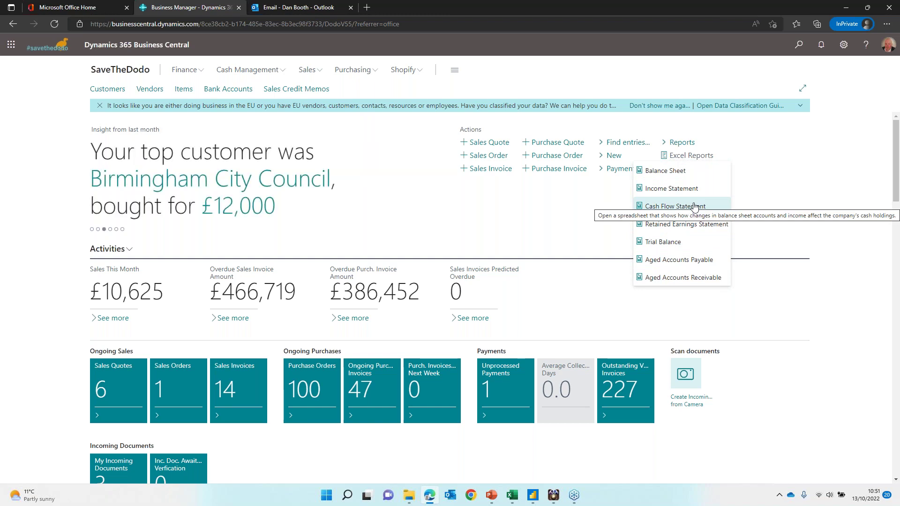
Step: Dismiss the Excel Reports dropdown to reveal the SaveTheDodo role centre
click(422, 189)
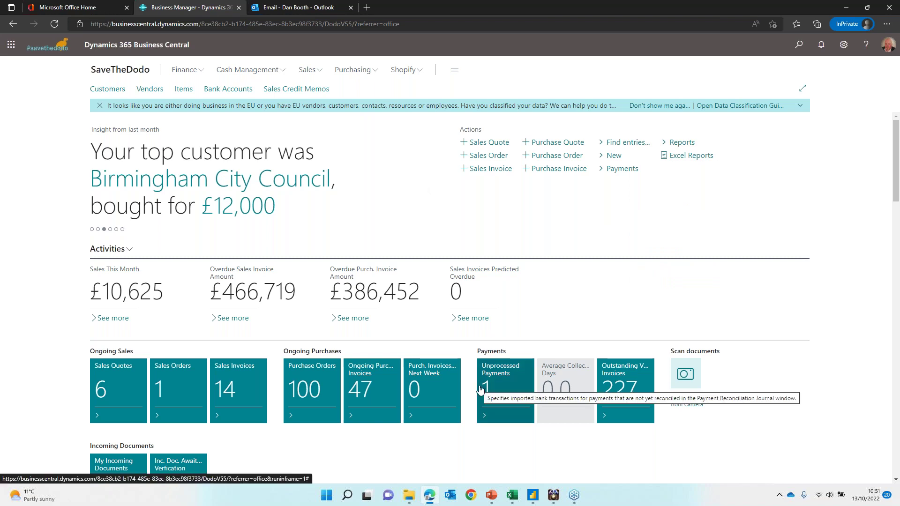
mouse_move(536, 499)
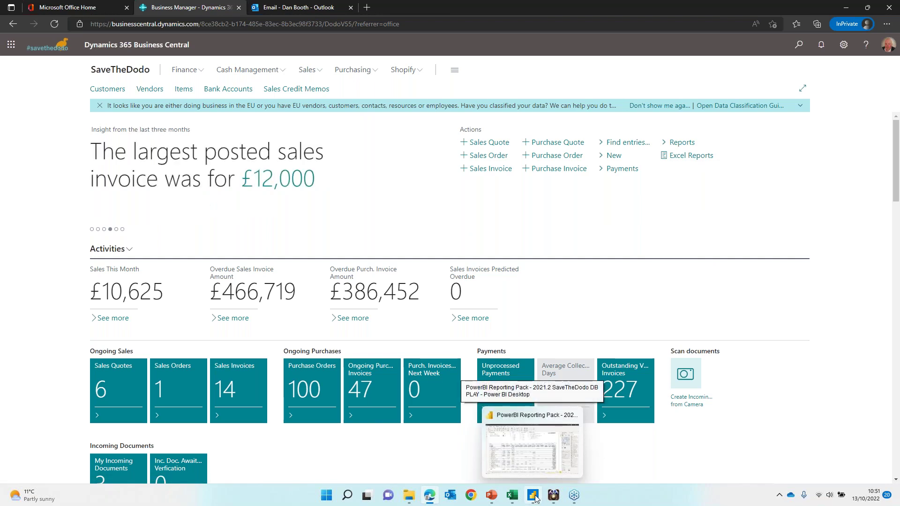
Step: In Power BI, drill into Expense > Staff Costs and show account 3100's August amount as a table
click(537, 499)
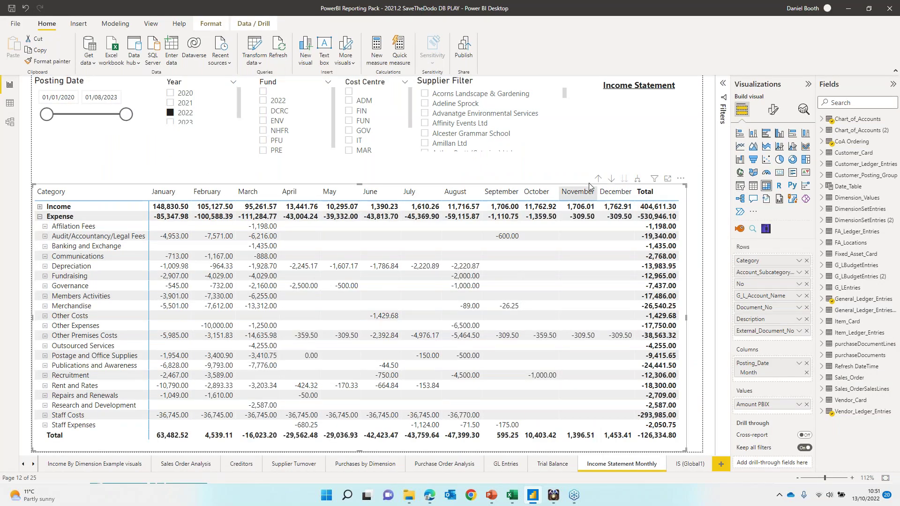
click(597, 179)
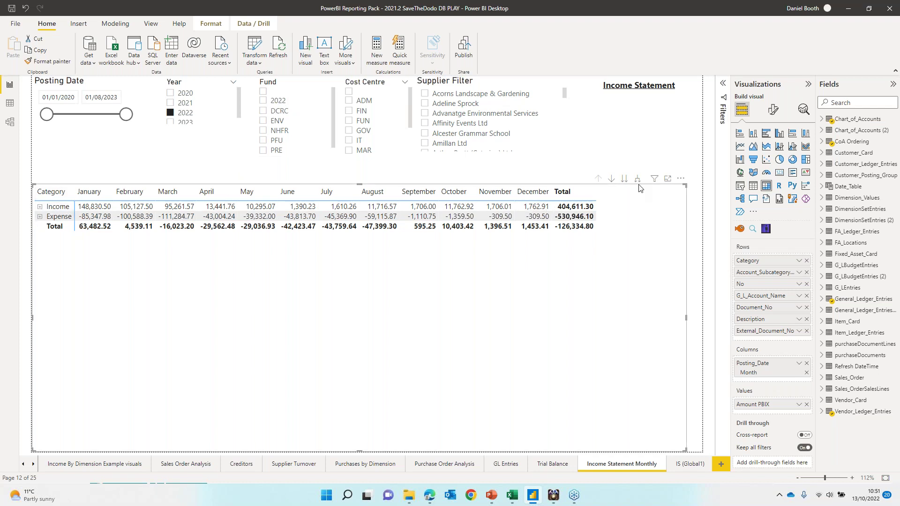
click(40, 217)
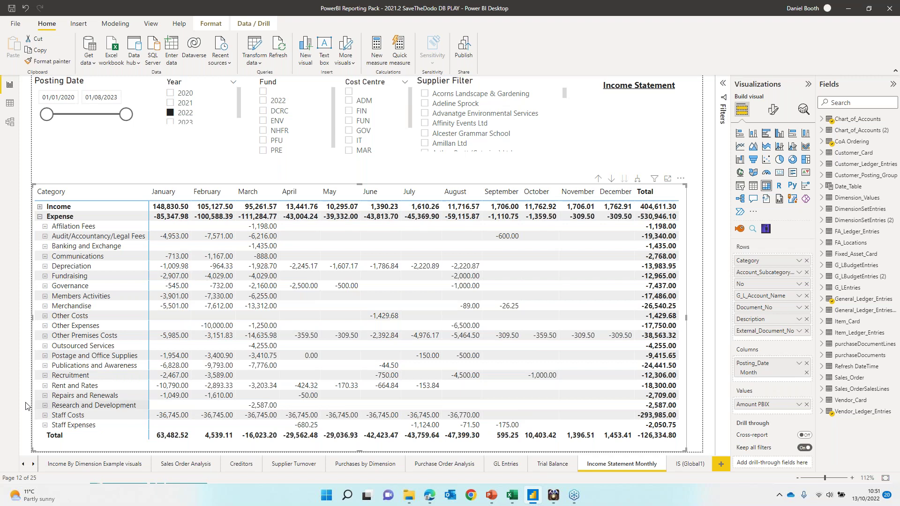
click(45, 416)
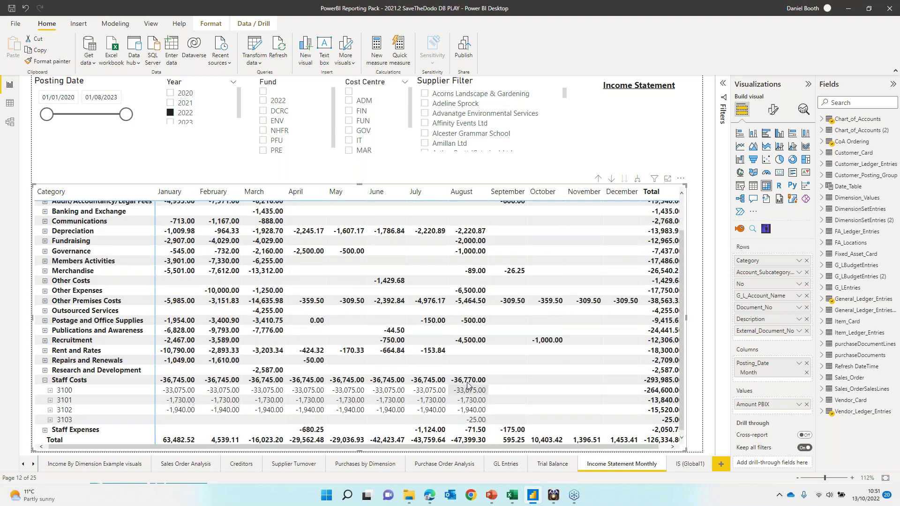
right_click(468, 393)
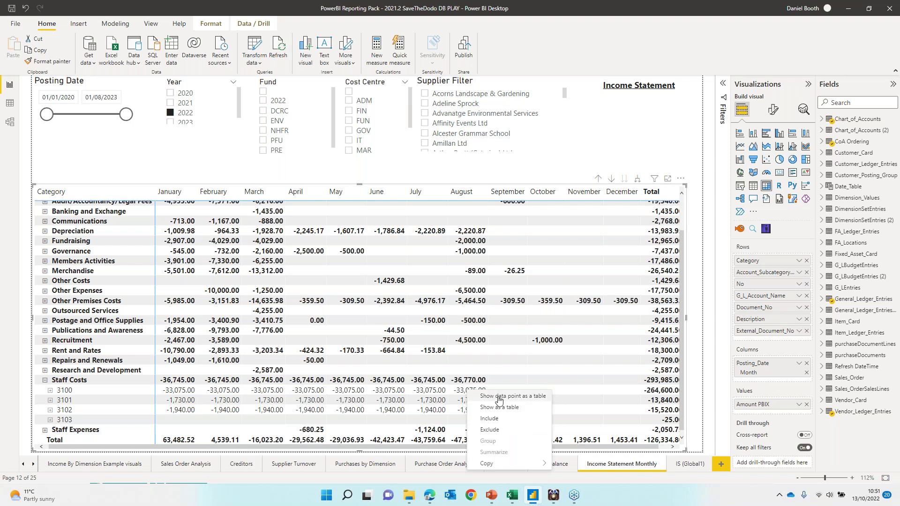
click(500, 398)
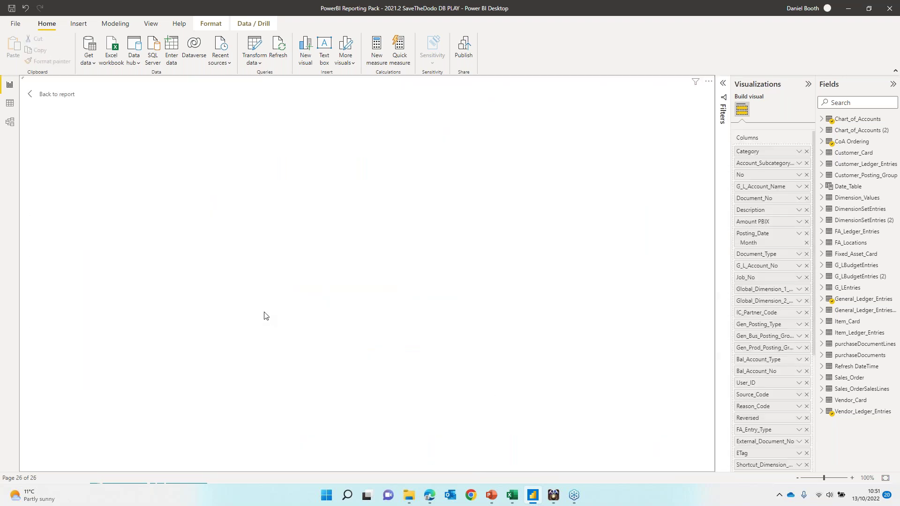